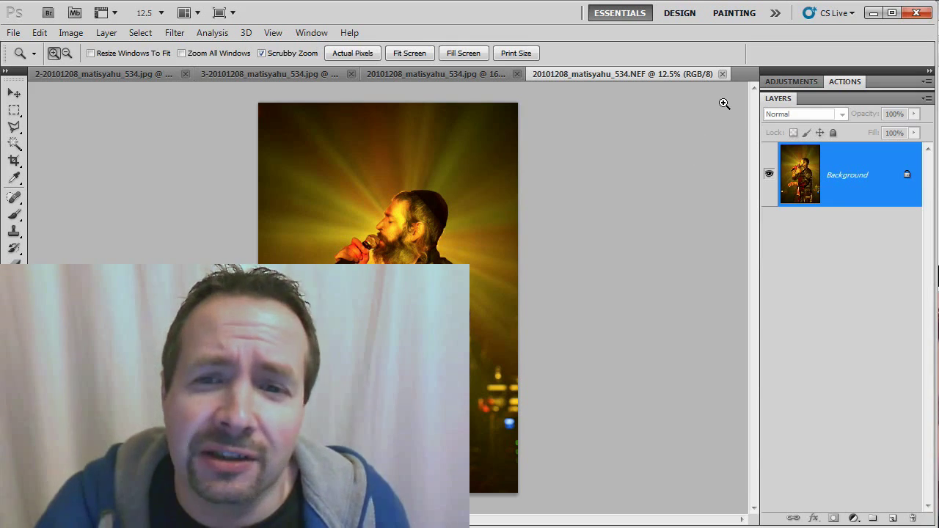
# Step: Close the open NEF photo, and briefly view the recent file 3-20101208_matisyahu_534.jpg before closing it again
pyautogui.click(722, 74)
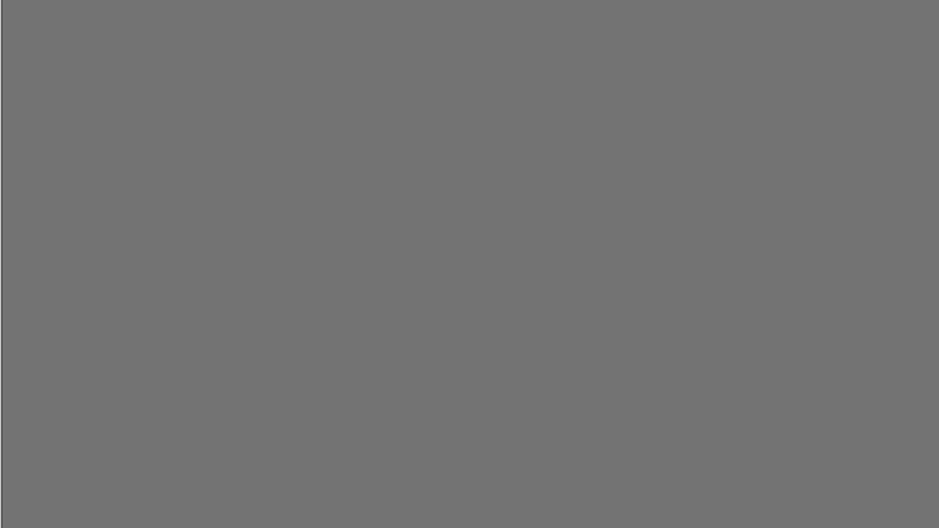
pyautogui.hotkey('alt', 'f')
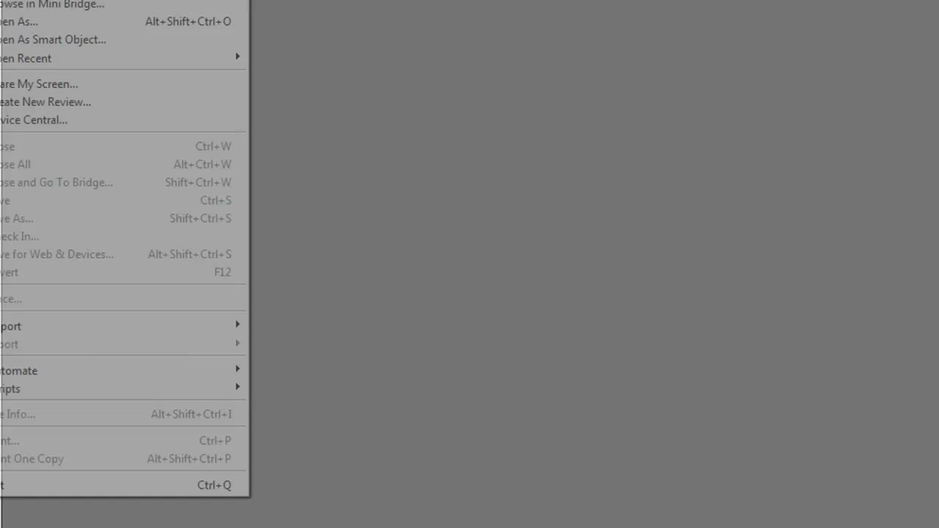
pyautogui.moveTo(59, 56)
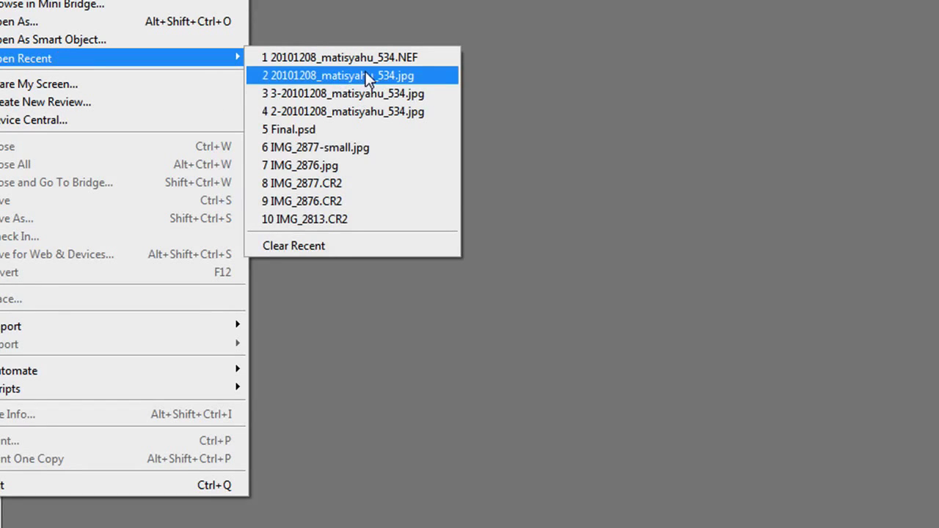
pyautogui.click(419, 93)
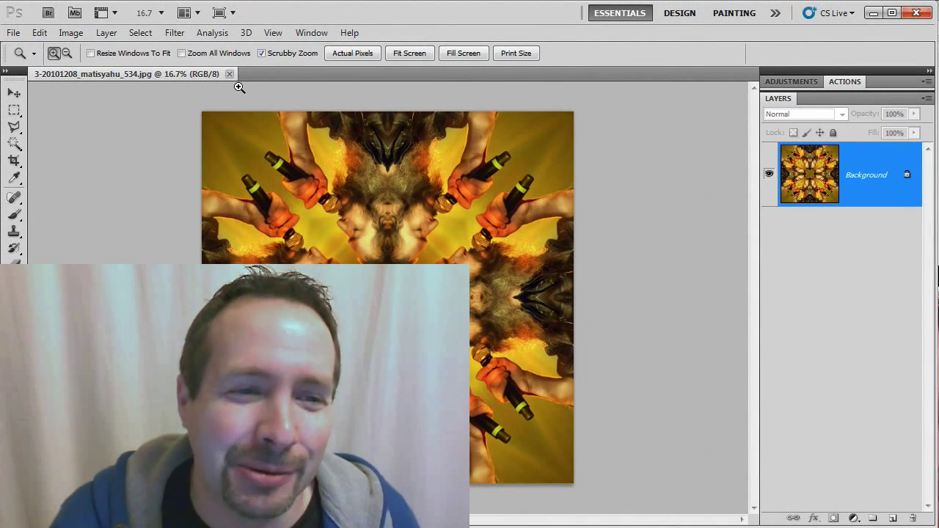
pyautogui.click(229, 74)
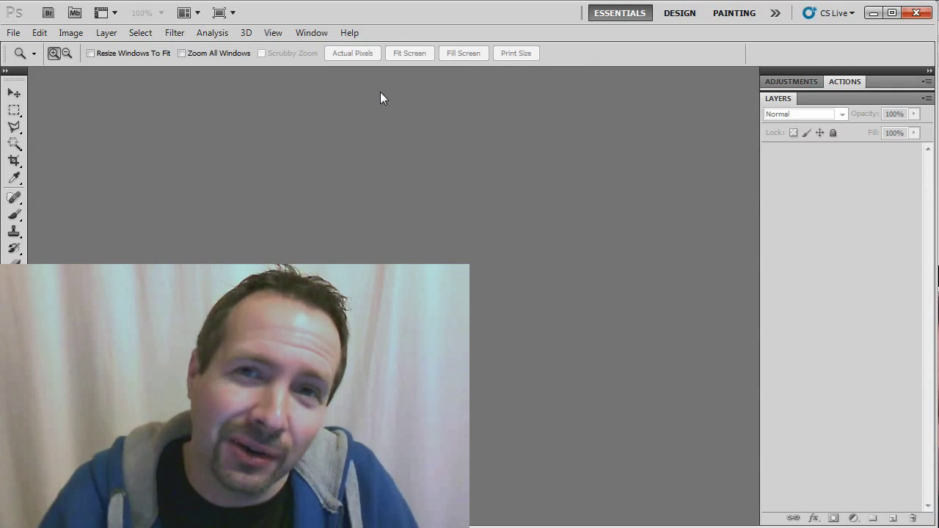
# Step: Open the recent raw file 20101208_matisyahu_534.NEF for raw processing
pyautogui.click(13, 32)
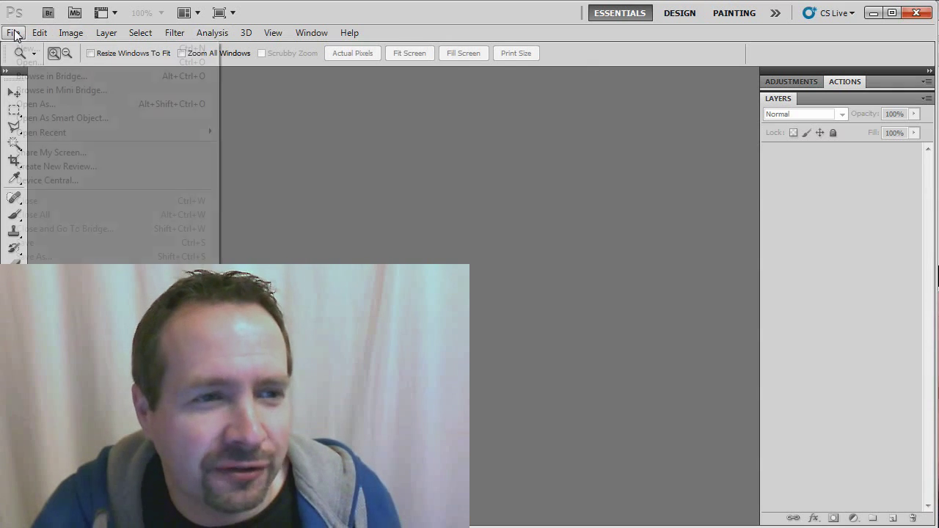
pyautogui.moveTo(77, 133)
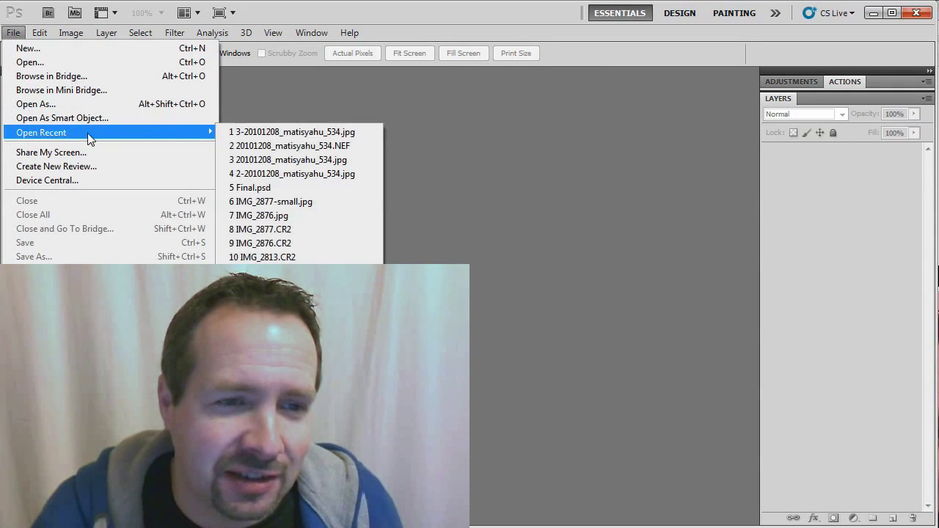
pyautogui.click(273, 146)
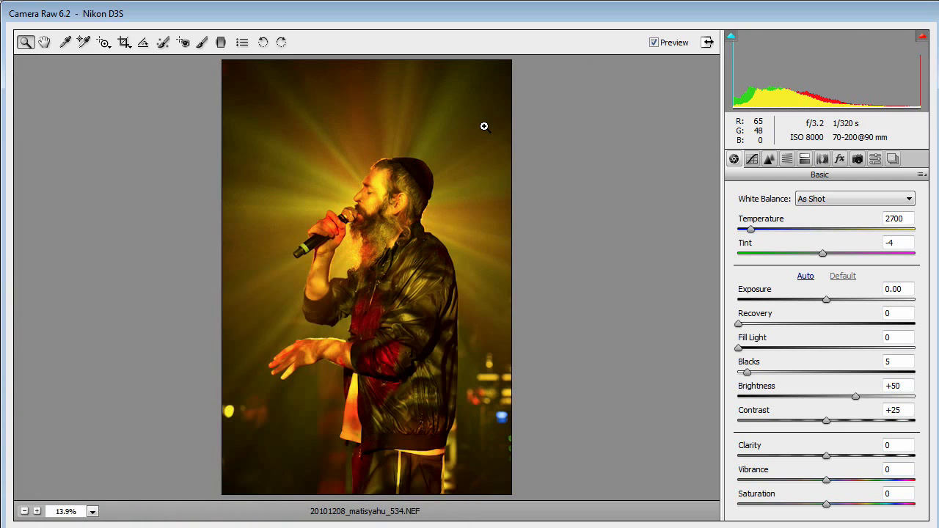
# Step: Crop the photo closer around the singer, cutting away the top, sides and bottom of the frame, and apply the crop
pyautogui.click(124, 42)
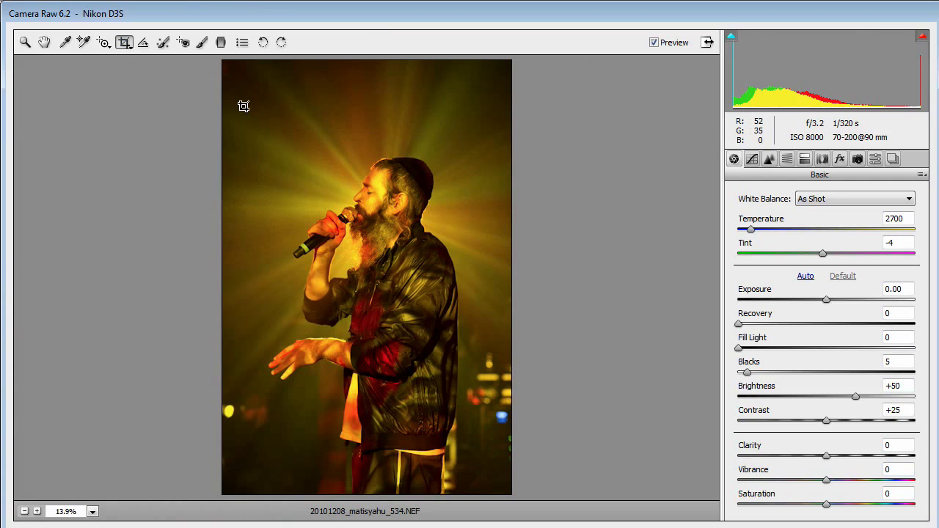
pyautogui.moveTo(243, 107); pyautogui.dragTo(526, 470)
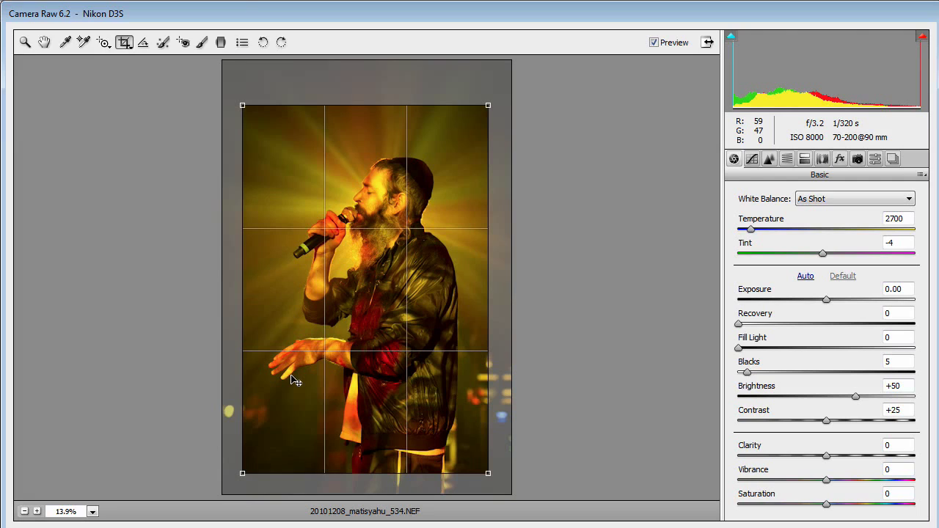
pyautogui.moveTo(348, 322); pyautogui.dragTo(342, 325)
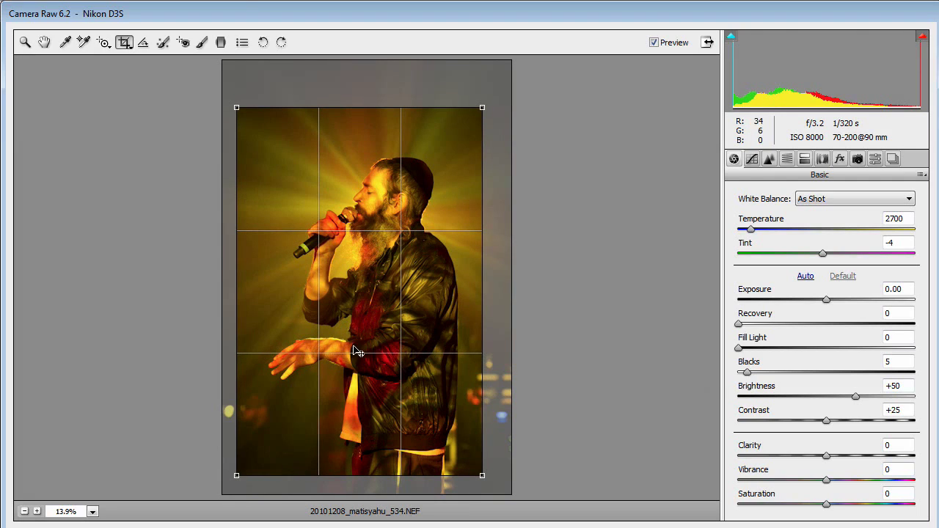
pyautogui.press('z')
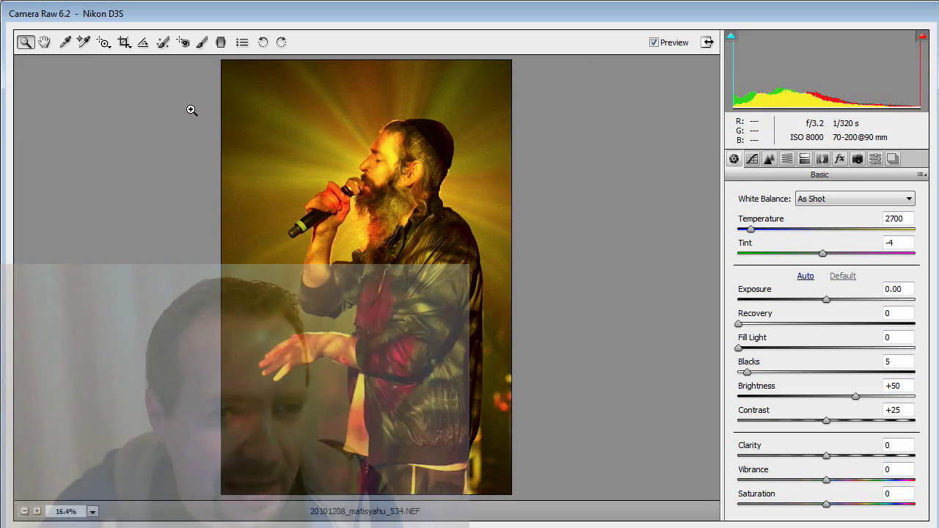
# Step: Try the Tungsten and Fluorescent white balance presets, and set a custom temperature of 2000 with a tint of +24
pyautogui.click(872, 197)
pyautogui.click(855, 260)
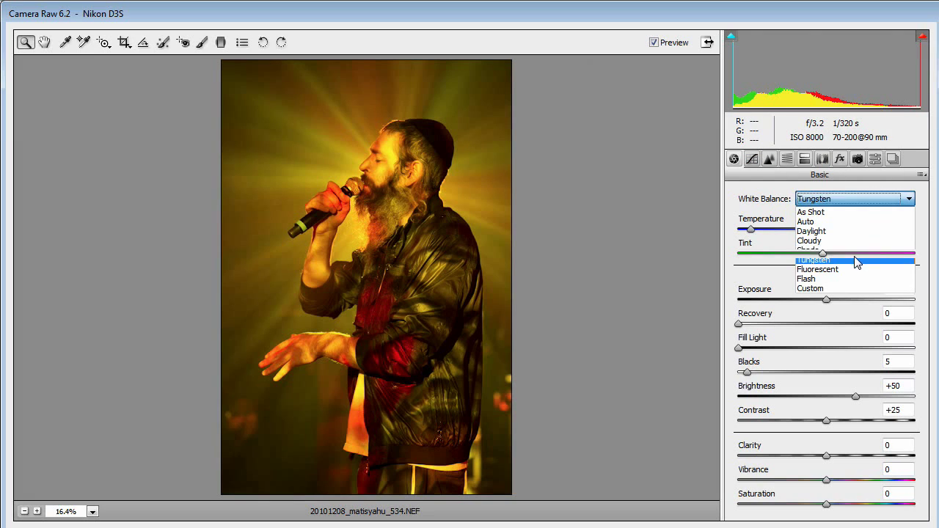
pyautogui.click(822, 201)
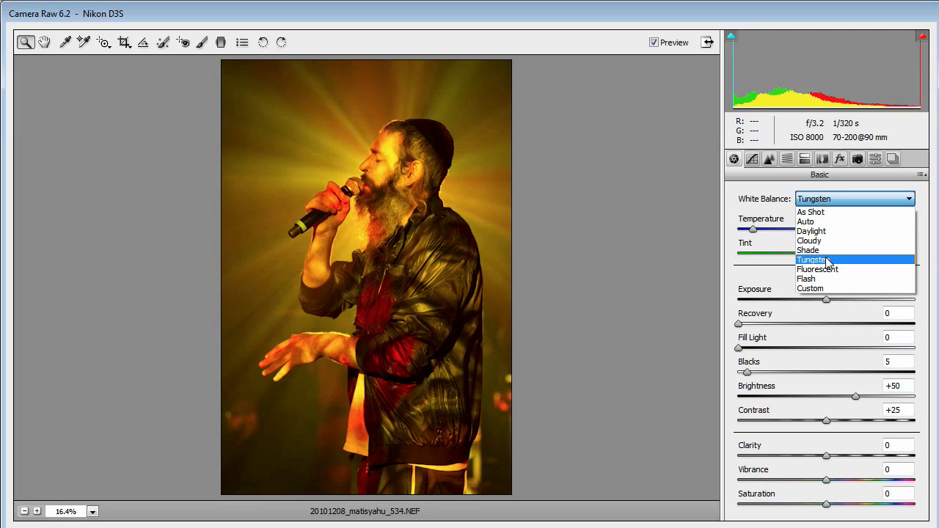
pyautogui.click(830, 269)
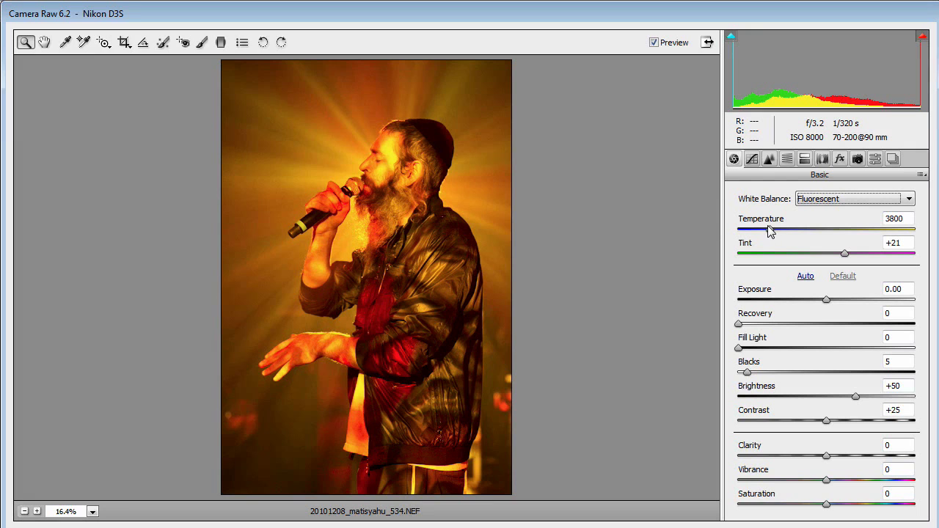
pyautogui.moveTo(768, 231); pyautogui.dragTo(732, 224)
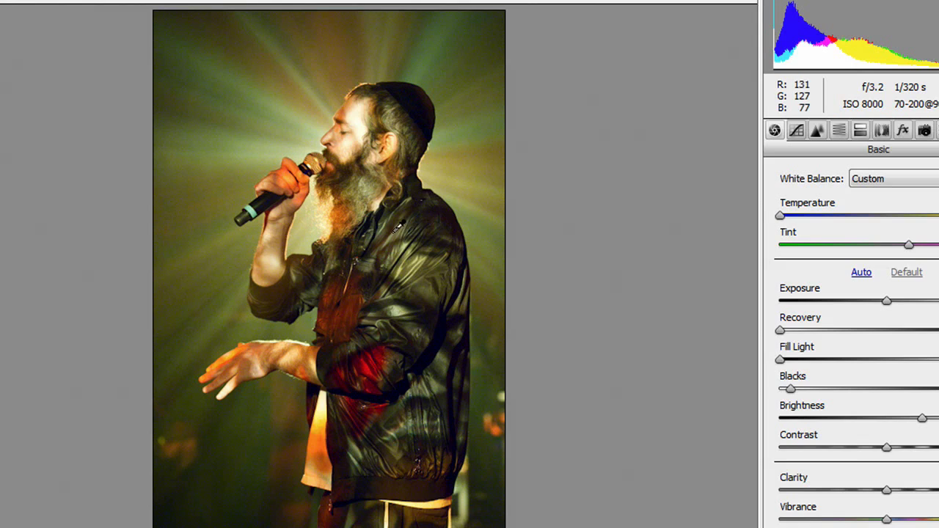
# Step: Refine the white balance by sampling a neutral grey area in the singer's beard with the White Balance tool
pyautogui.click(397, 235)
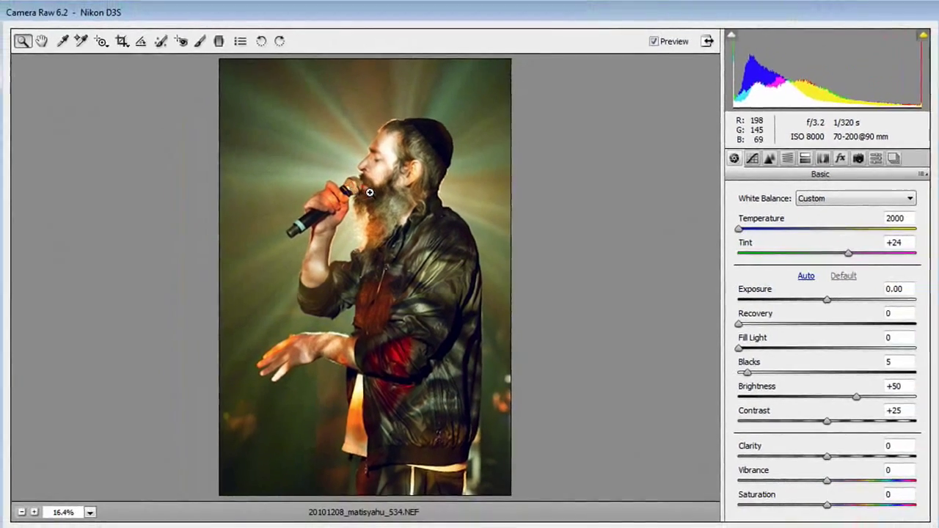
pyautogui.click(405, 241)
pyautogui.click(412, 262)
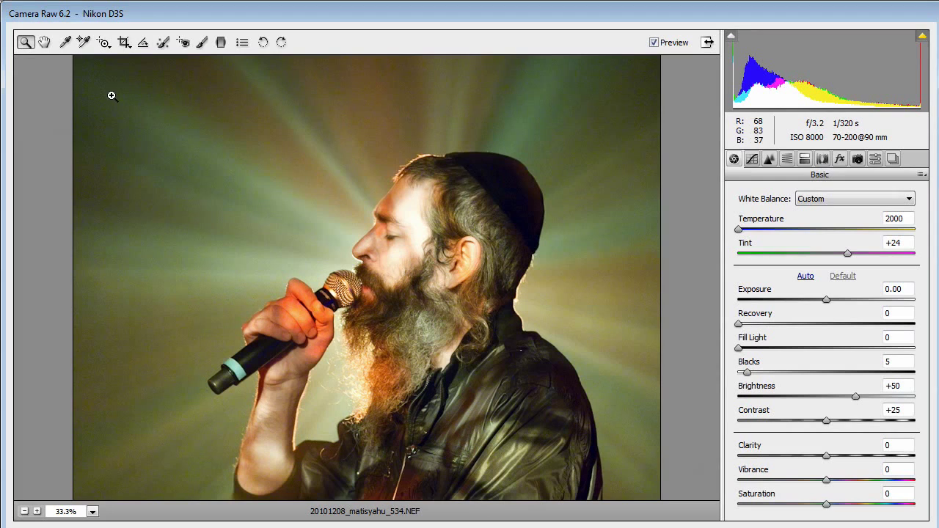
pyautogui.click(65, 42)
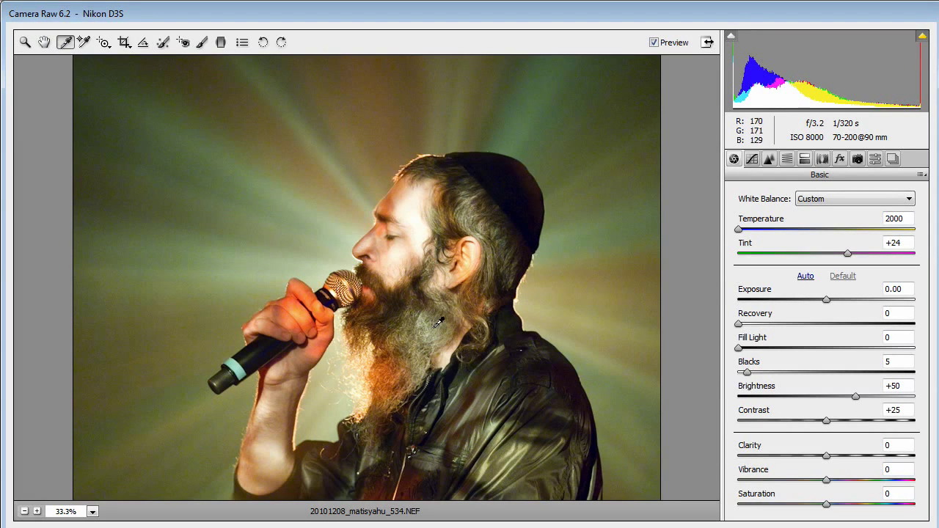
pyautogui.click(408, 334)
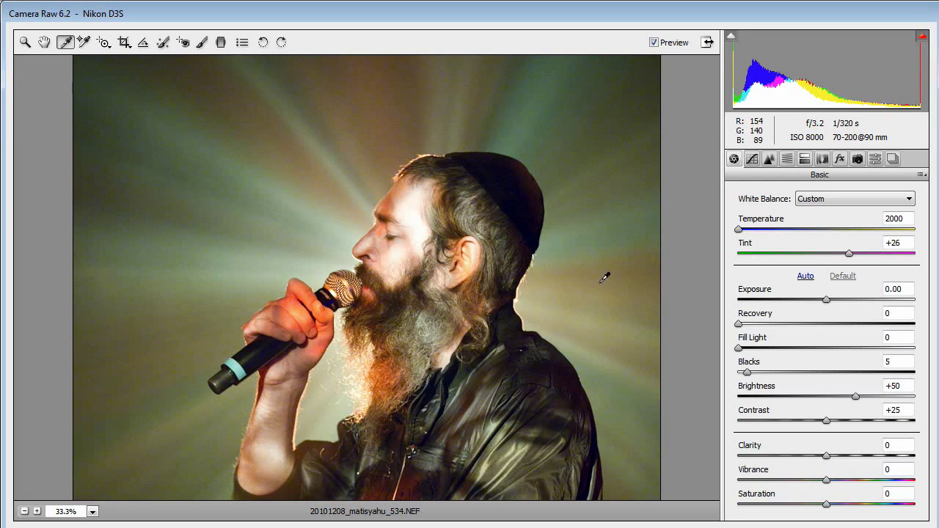
# Step: Darken the overexposed little finger of the outstretched hand by painting over it with an Adjustment Brush of reduced exposure
pyautogui.moveTo(300, 409); pyautogui.dragTo(305, 82)
pyautogui.moveTo(455, 252); pyautogui.dragTo(498, 223)
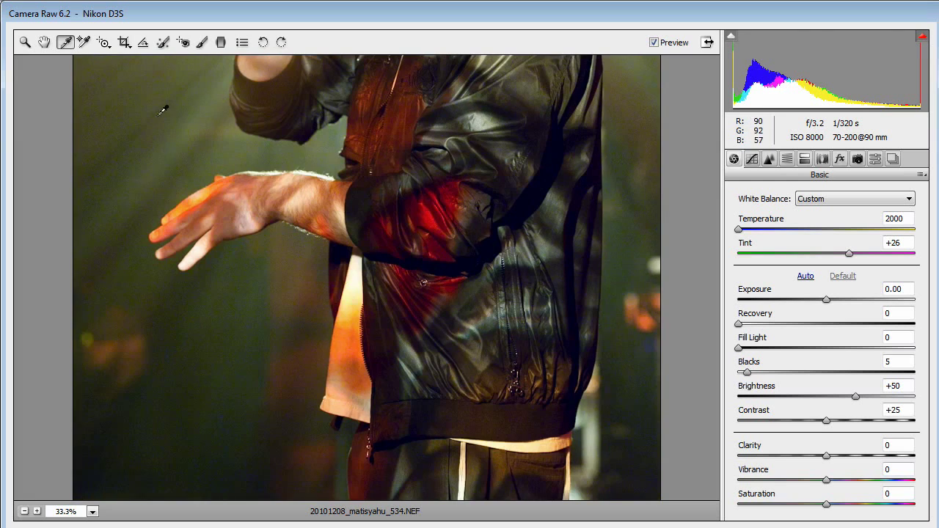
pyautogui.click(25, 42)
pyautogui.click(192, 254)
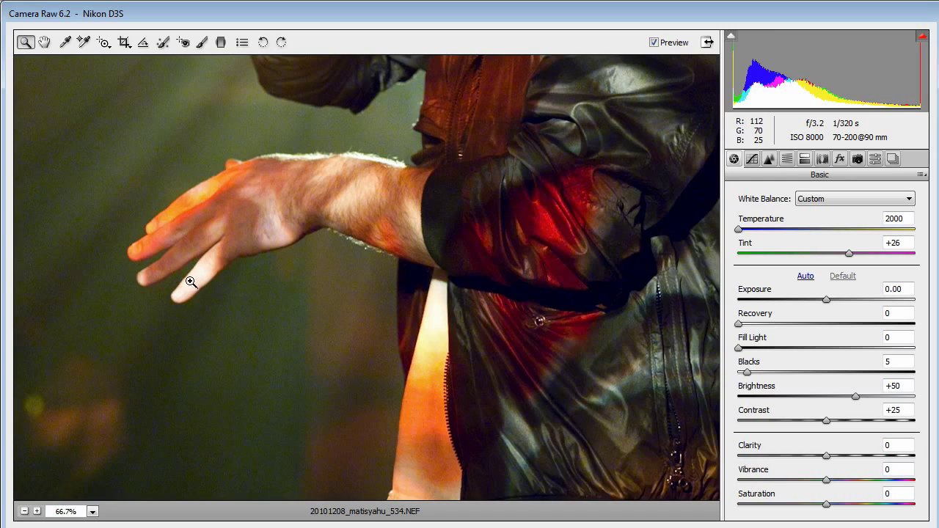
pyautogui.click(192, 282)
pyautogui.click(293, 323)
pyautogui.click(293, 323)
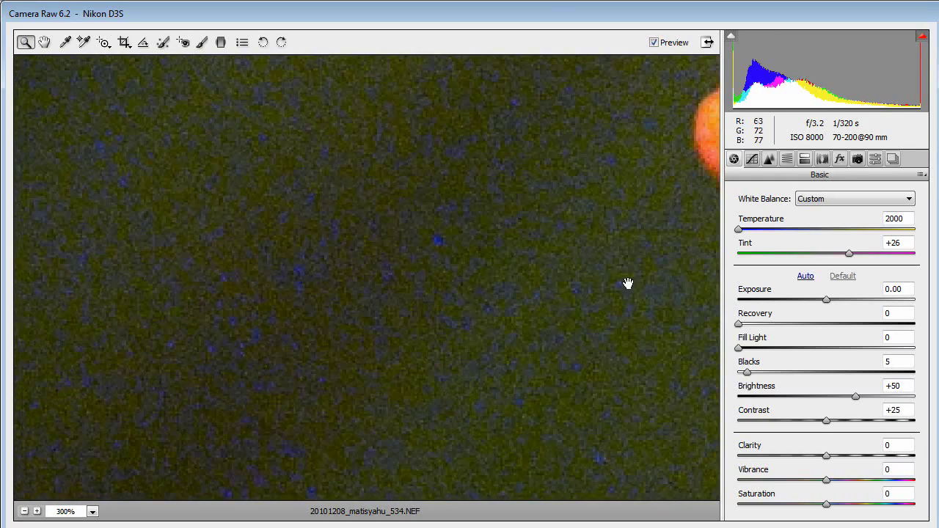
pyautogui.moveTo(625, 283); pyautogui.dragTo(92, 204)
pyautogui.moveTo(529, 245); pyautogui.dragTo(513, 227)
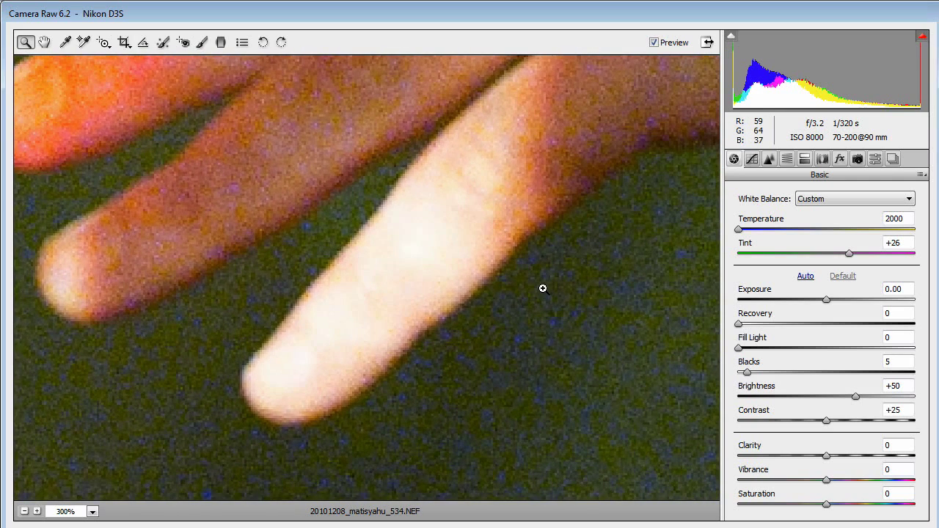
pyautogui.click(201, 42)
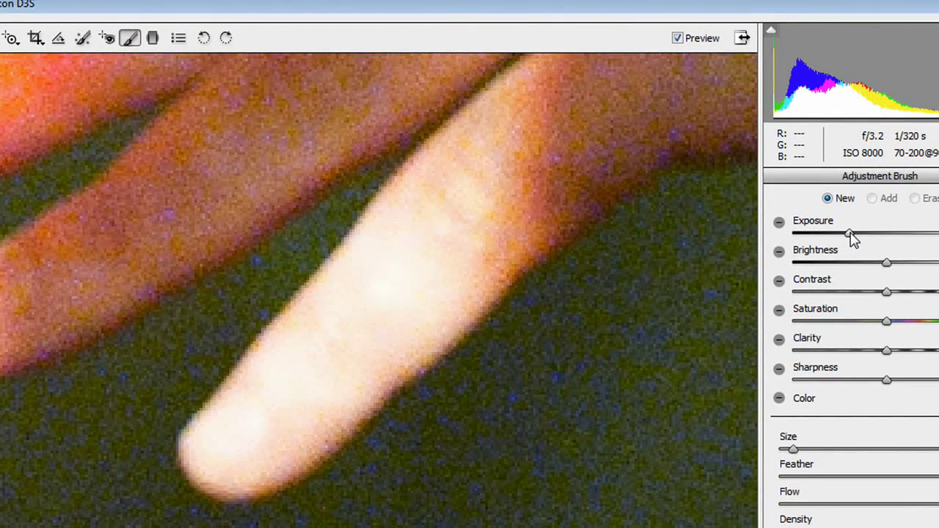
pyautogui.moveTo(484, 194)
pyautogui.mouseDown()
pyautogui.moveTo(459, 189)
pyautogui.moveTo(498, 138)
pyautogui.moveTo(421, 191)
pyautogui.moveTo(238, 385)
pyautogui.moveTo(212, 465)
pyautogui.moveTo(307, 399)
pyautogui.moveTo(398, 290)
pyautogui.moveTo(518, 176)
pyautogui.moveTo(321, 367)
pyautogui.moveTo(378, 346)
pyautogui.moveTo(494, 273)
pyautogui.moveTo(497, 262)
pyautogui.moveTo(238, 447)
pyautogui.moveTo(508, 144)
pyautogui.moveTo(342, 345)
pyautogui.mouseUp()
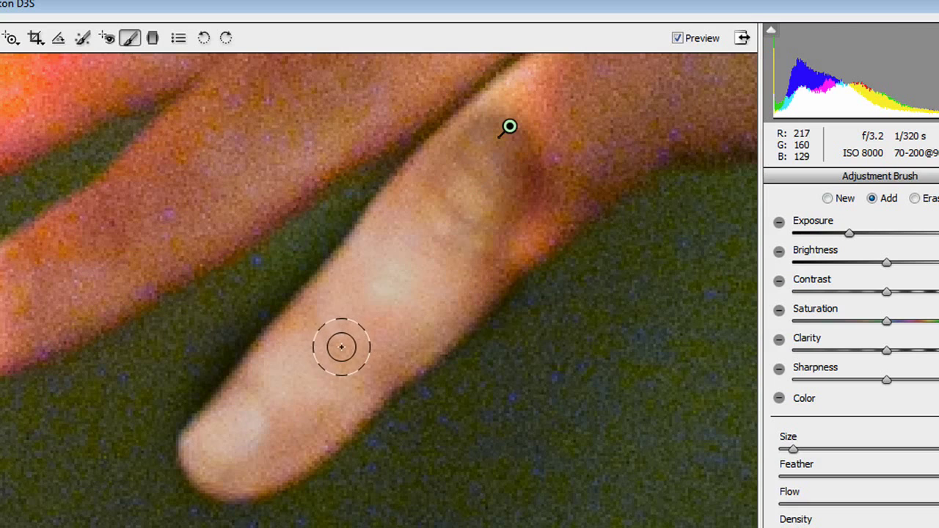
pyautogui.moveTo(428, 272)
pyautogui.mouseDown()
pyautogui.moveTo(402, 262)
pyautogui.moveTo(243, 432)
pyautogui.mouseUp()
# Step: Erase the brush adjustment spilling over the finger's upper edge, and set the adjustment's exposure to -1.95
pyautogui.press('alt')
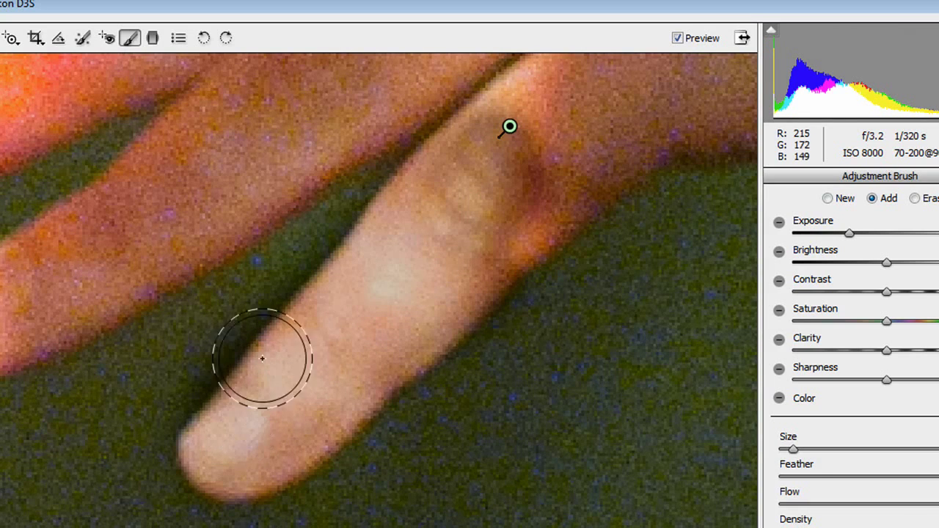
pyautogui.moveTo(267, 237)
pyautogui.mouseDown()
pyautogui.moveTo(154, 366)
pyautogui.moveTo(241, 284)
pyautogui.moveTo(286, 214)
pyautogui.moveTo(141, 382)
pyautogui.moveTo(196, 330)
pyautogui.moveTo(150, 363)
pyautogui.mouseUp()
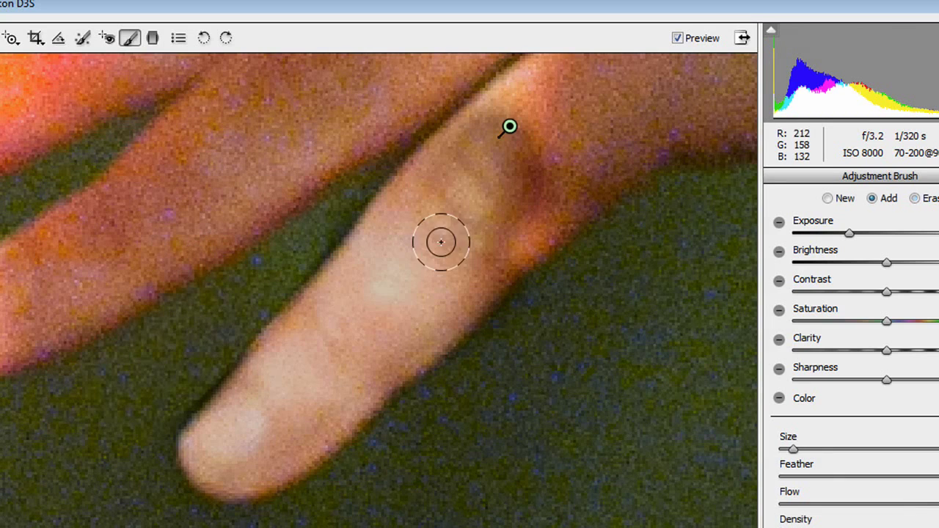
pyautogui.moveTo(849, 234); pyautogui.dragTo(842, 236)
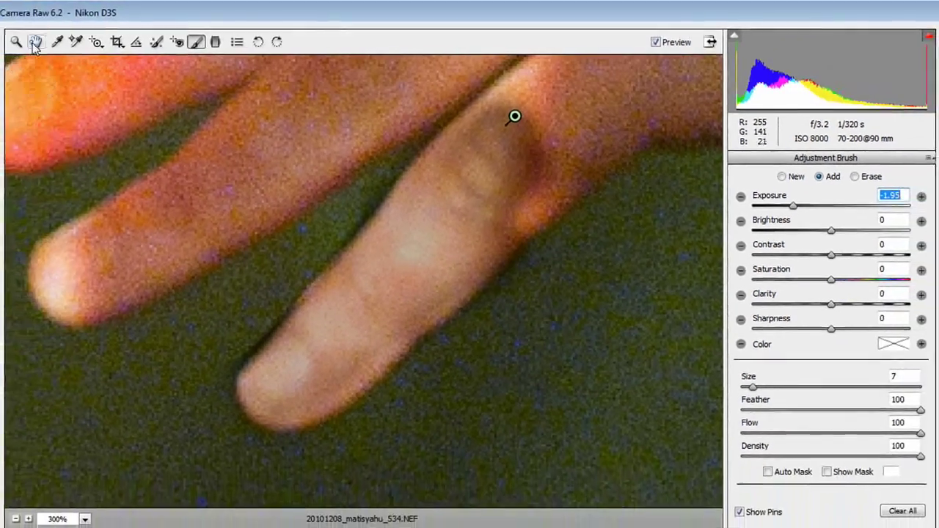
pyautogui.press('h')
pyautogui.hotkey('ctrl', '0')
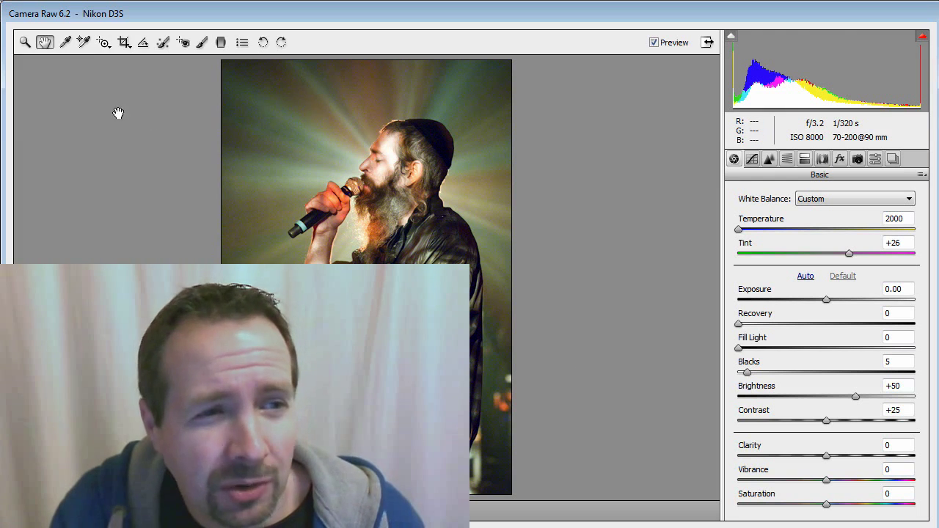
# Step: Set the luminance noise reduction to 22 while viewing the singer's face at 100%
pyautogui.doubleClick(25, 43)
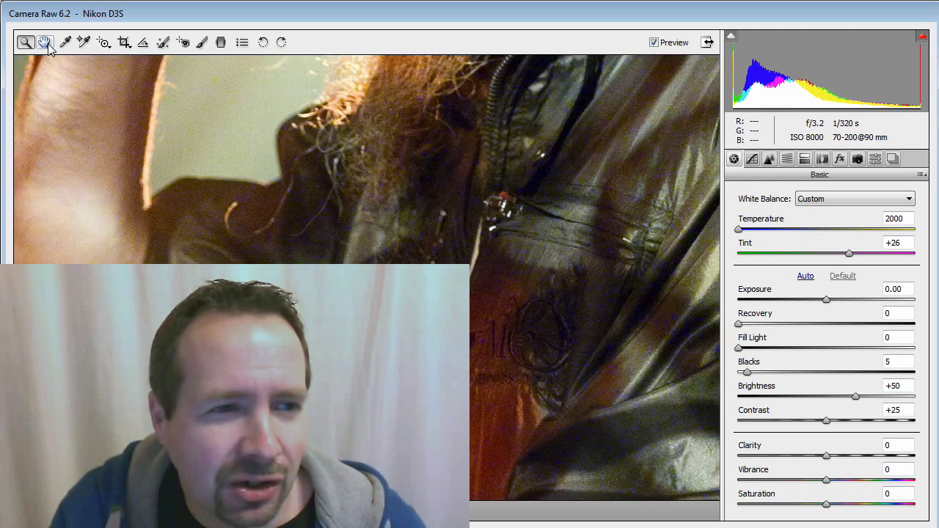
pyautogui.click(45, 41)
pyautogui.moveTo(544, 120); pyautogui.dragTo(496, 446)
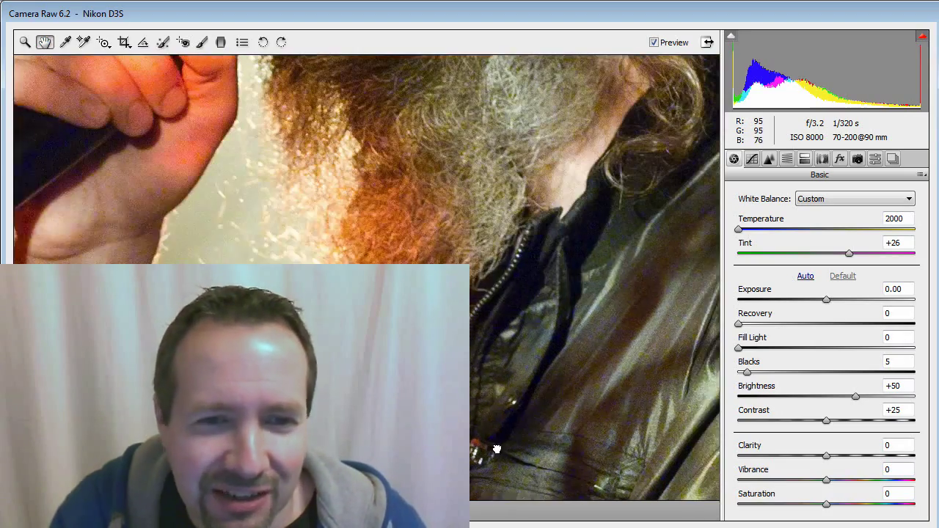
pyautogui.moveTo(455, 144); pyautogui.dragTo(502, 447)
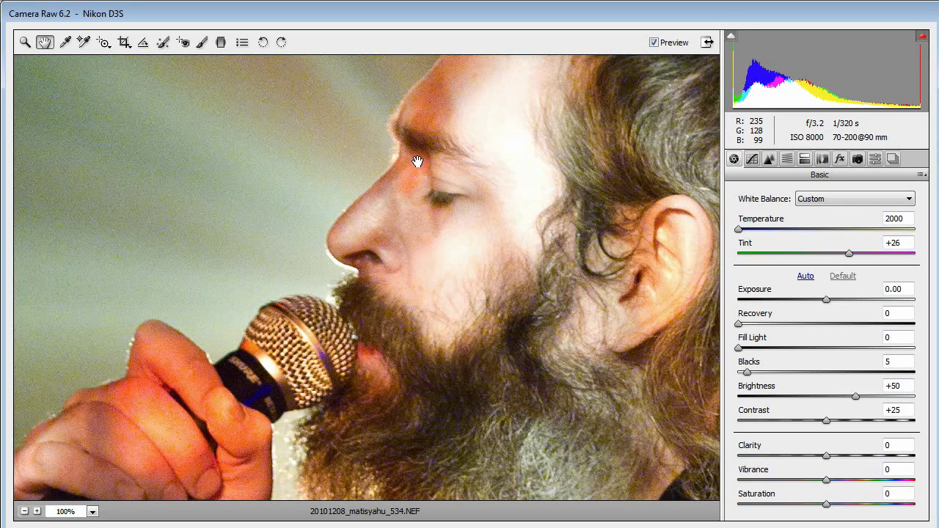
pyautogui.click(770, 164)
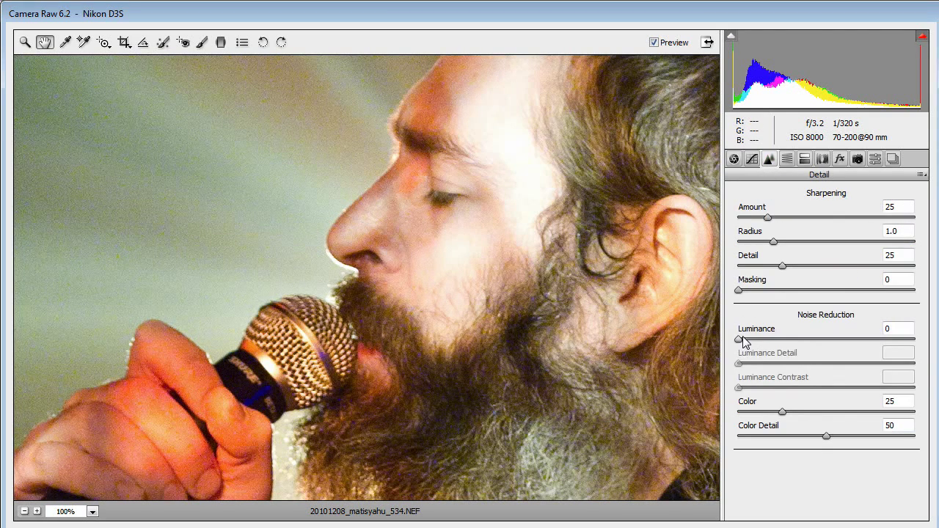
pyautogui.moveTo(742, 338); pyautogui.dragTo(759, 340)
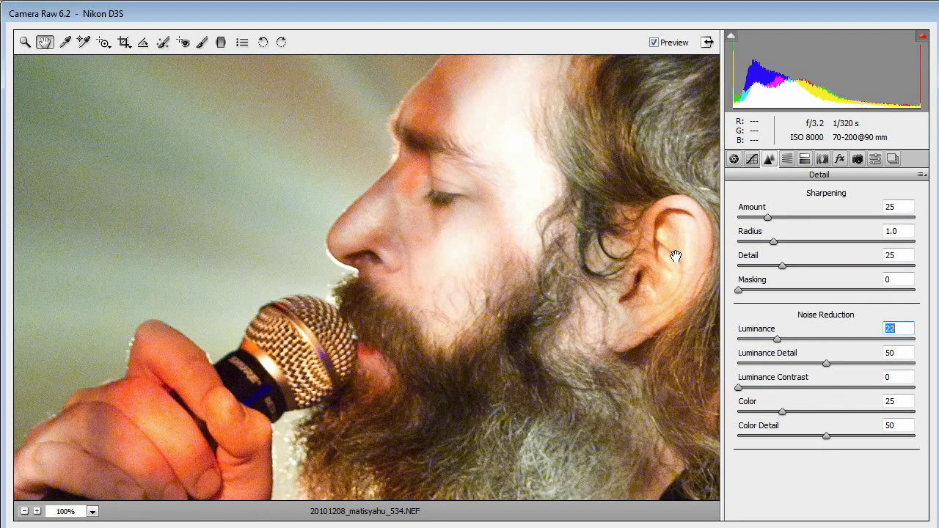
# Step: Set the color noise reduction to 61 while checking the dark cap at 100%, and return to the whole photo
pyautogui.moveTo(438, 237); pyautogui.dragTo(344, 270)
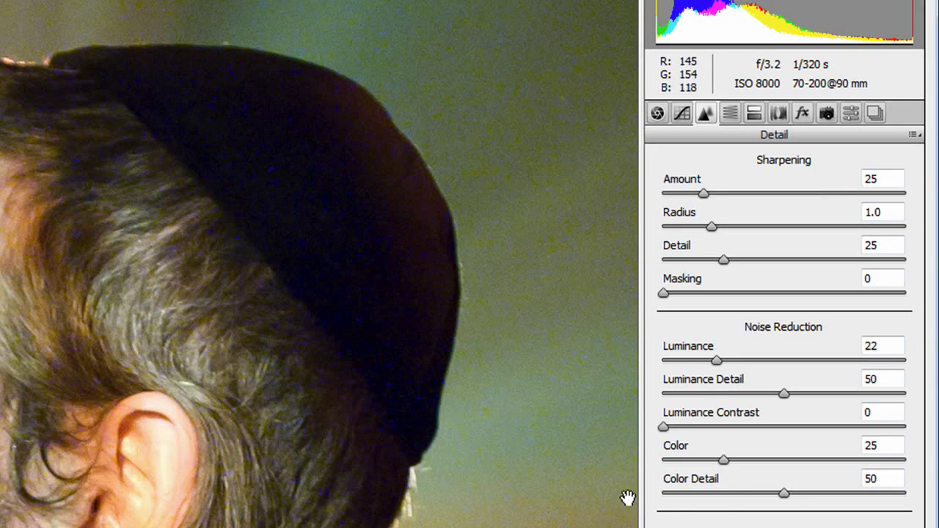
pyautogui.moveTo(723, 464); pyautogui.dragTo(811, 477)
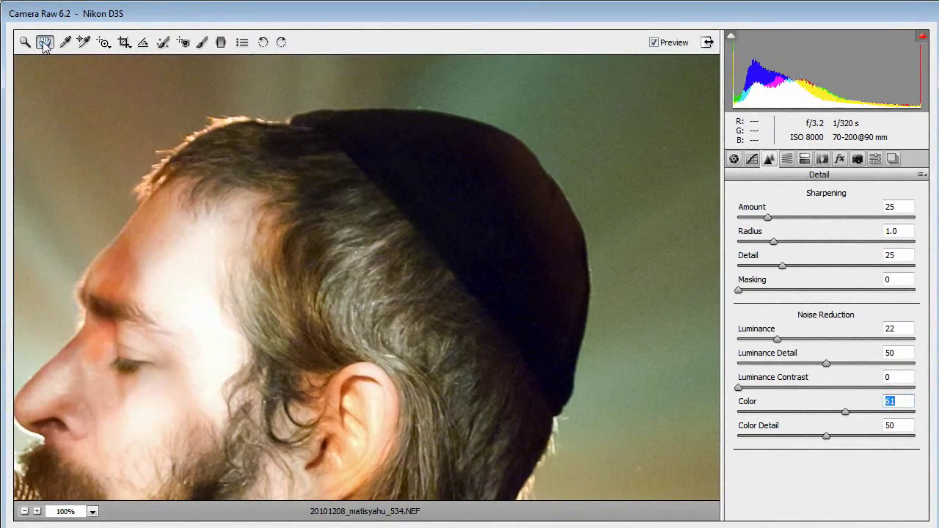
pyautogui.doubleClick(44, 43)
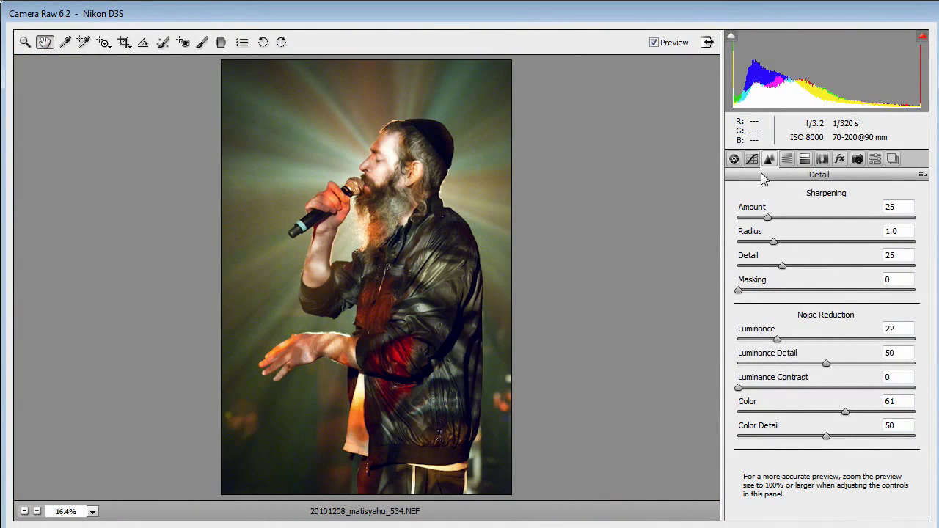
# Step: Set the photo's contrast to +52 and open the processed image in Photoshop, fitted to the screen
pyautogui.click(735, 159)
pyautogui.moveTo(827, 421); pyautogui.dragTo(854, 421)
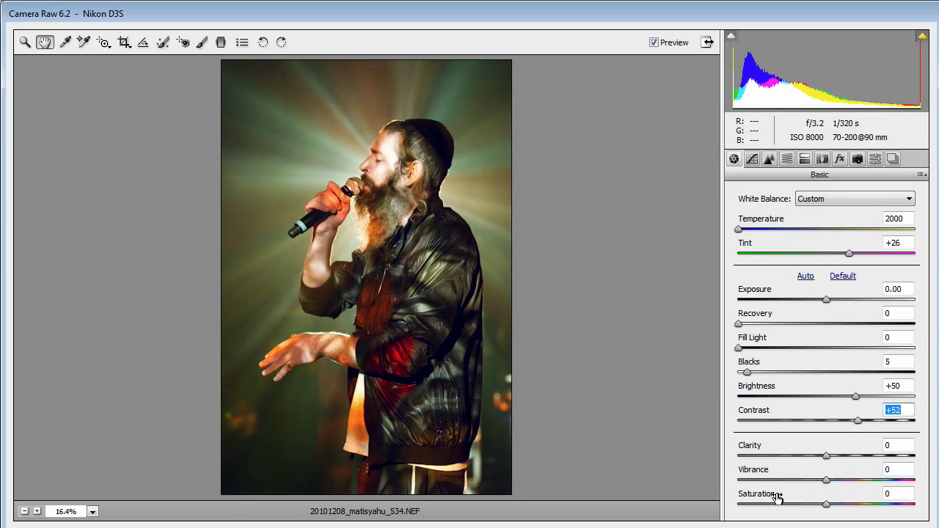
pyautogui.press('Return')
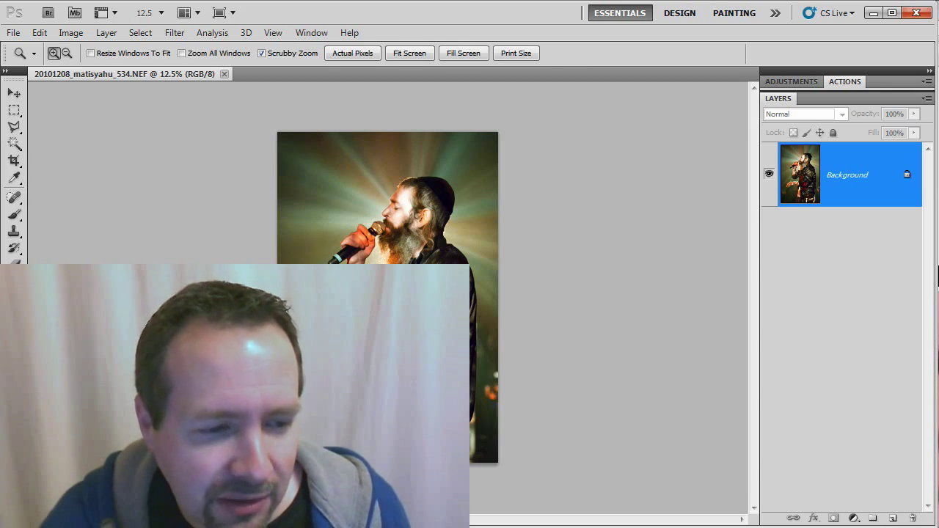
pyautogui.press('h')
pyautogui.hotkey('ctrl', '0')
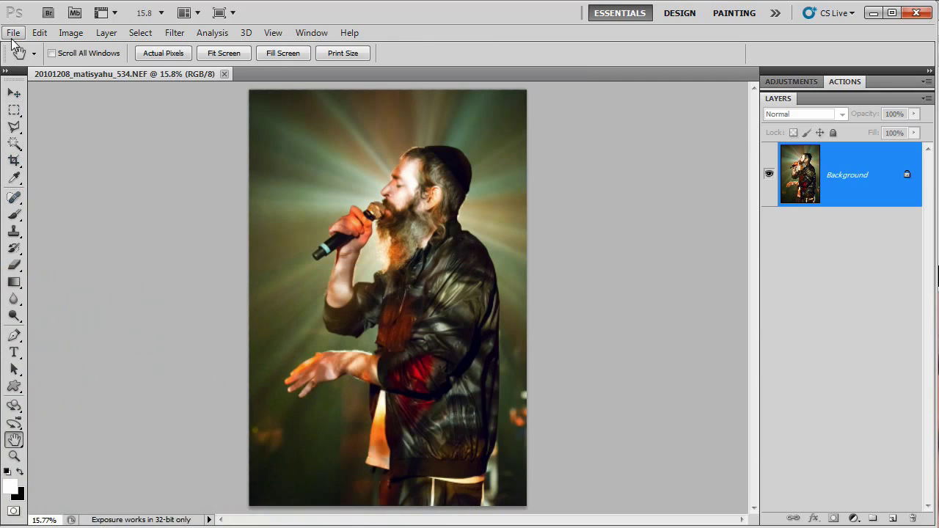
# Step: Reopen the recent file 20101208_matisyahu_534.NEF with the As Shot white balance as a second document, fitted to the screen
pyautogui.click(14, 34)
pyautogui.moveTo(81, 135)
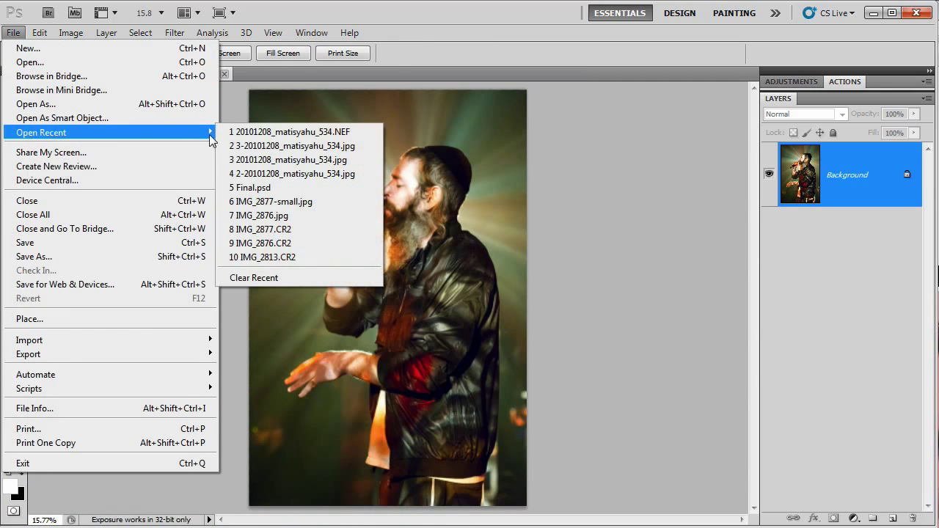
pyautogui.click(249, 135)
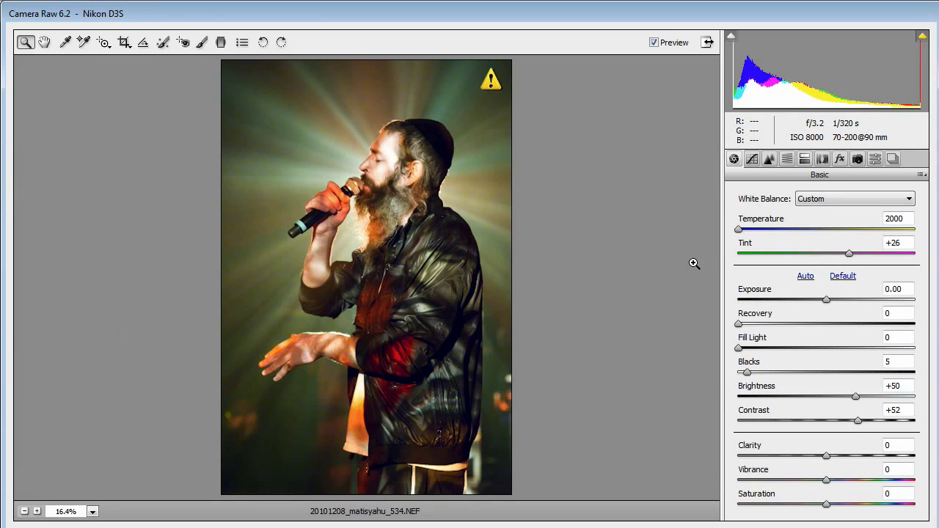
pyautogui.click(813, 199)
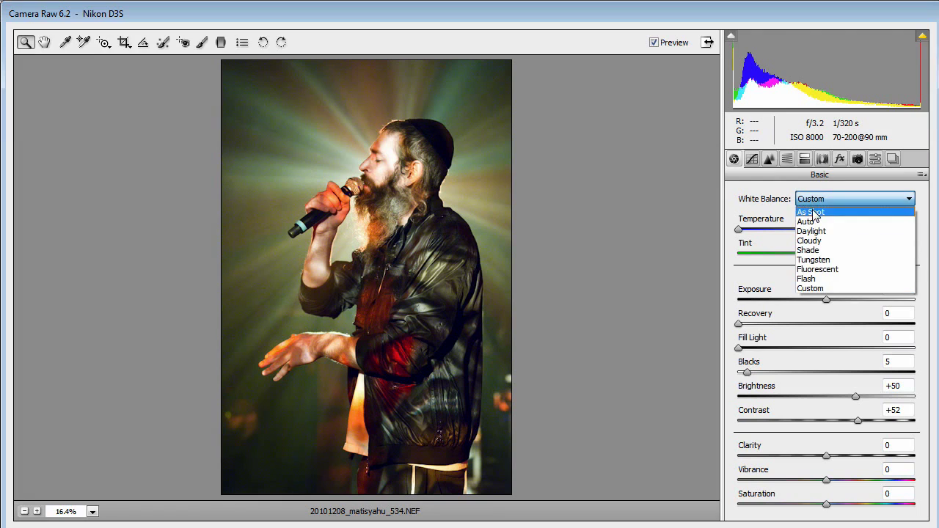
pyautogui.click(811, 210)
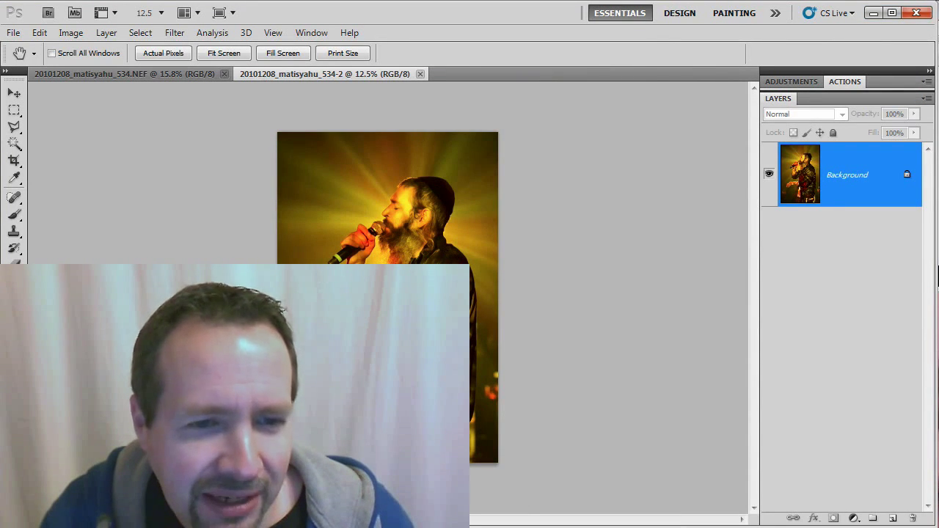
pyautogui.click(224, 53)
# Step: Copy the entire white-balanced image and paste it as a new layer over the As Shot version
pyautogui.click(113, 73)
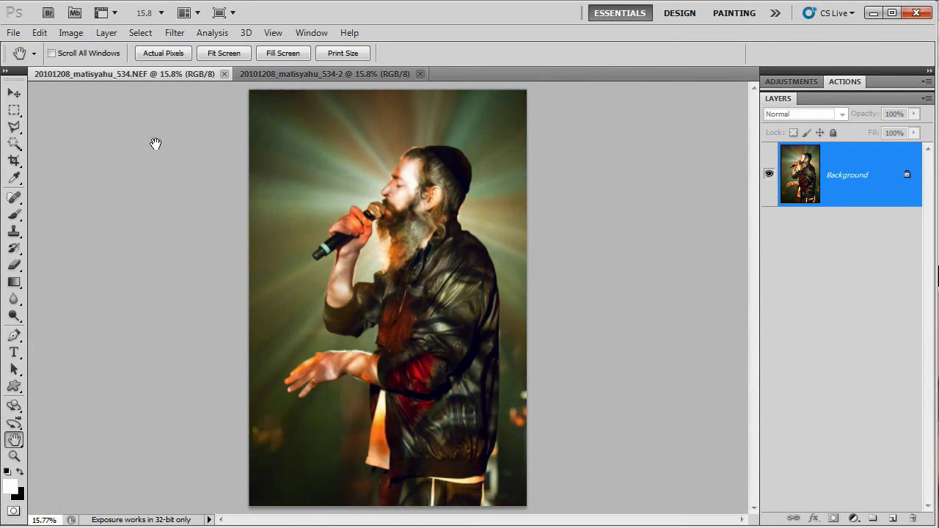
pyautogui.click(141, 32)
pyautogui.click(140, 44)
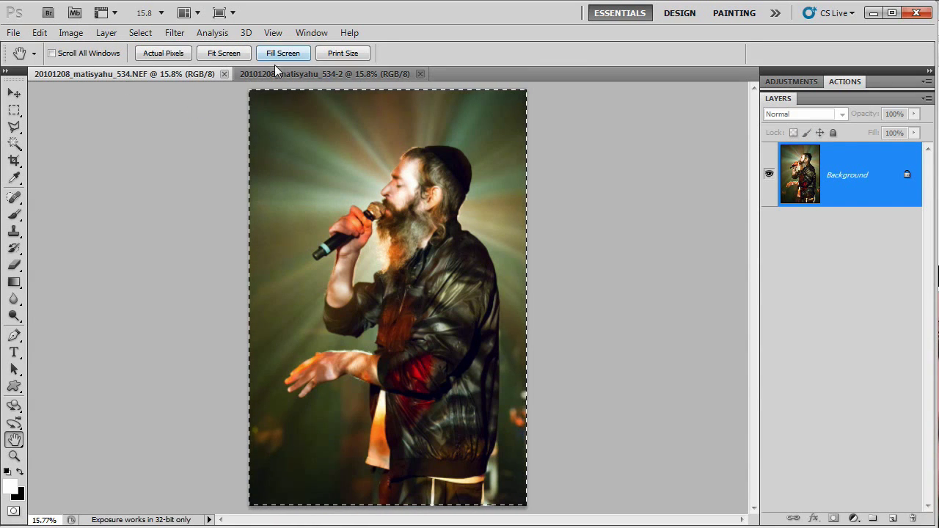
pyautogui.click(319, 75)
pyautogui.hotkey('ctrl', 'v')
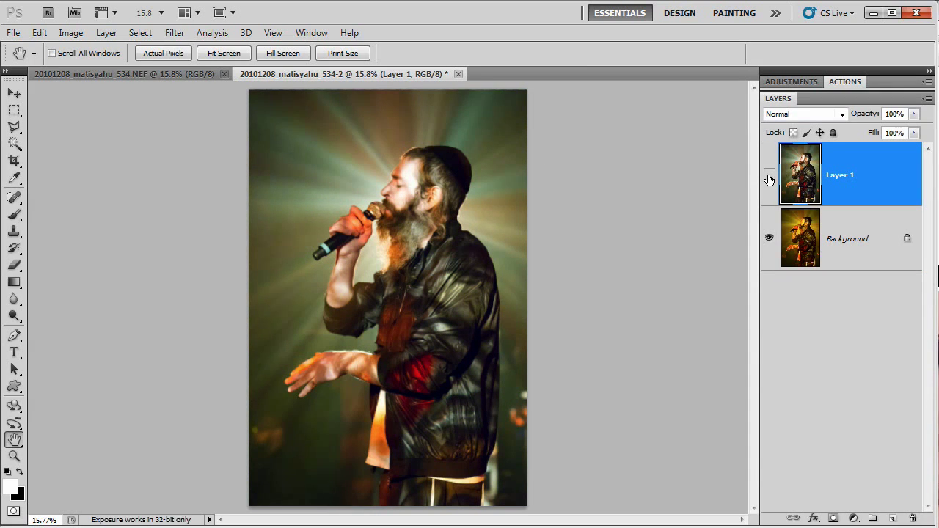
# Step: Toggle Layer 1's visibility to compare both versions, and hide the layer behind a black layer mask
pyautogui.click(769, 179)
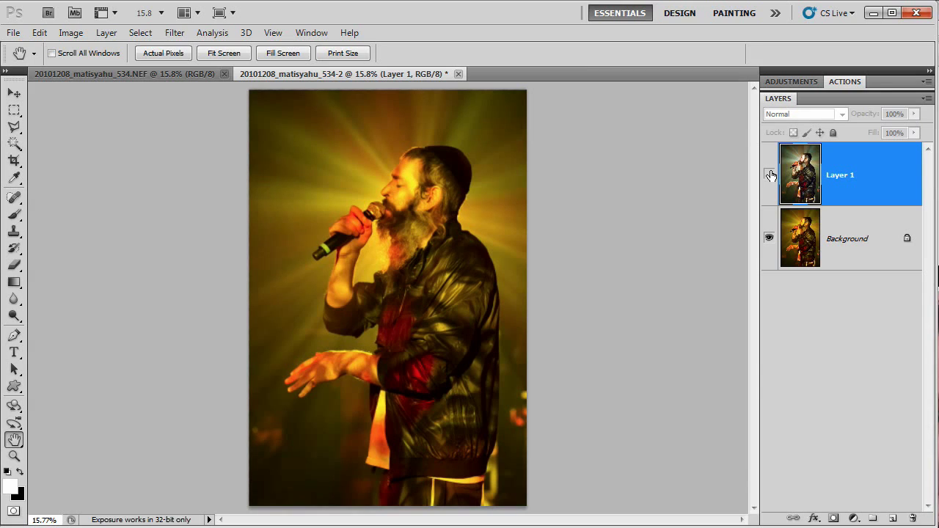
pyautogui.click(769, 174)
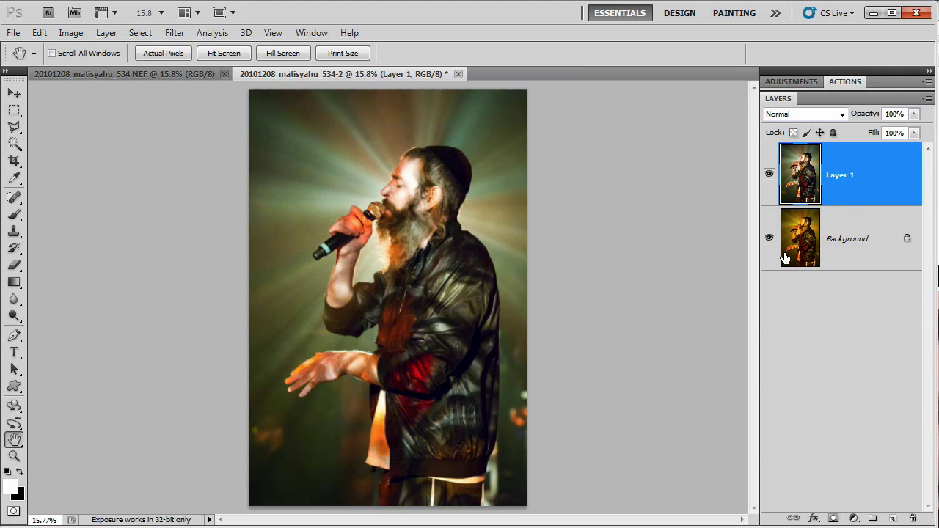
pyautogui.keyDown('alt'); pyautogui.click(833, 519); pyautogui.keyUp('alt')
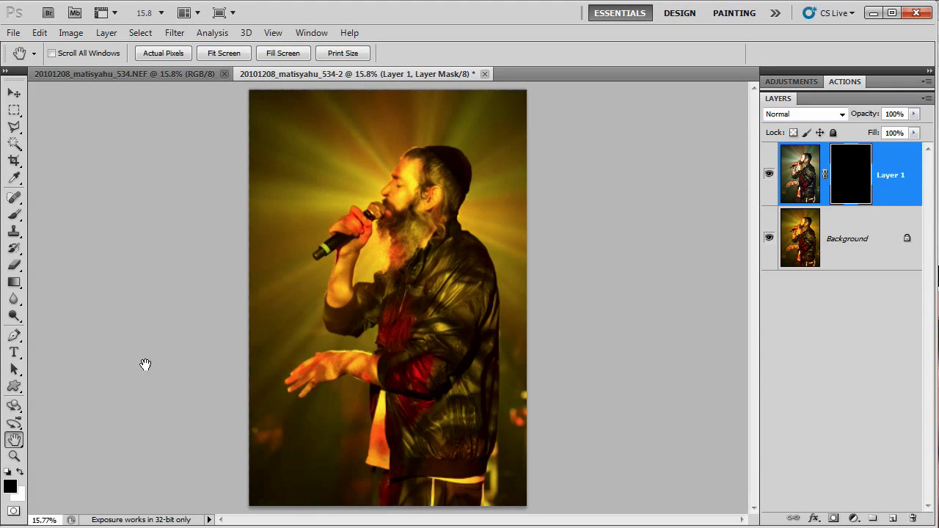
# Step: Paint white on Layer 1's mask with a soft 700 px brush over the singer's head, beard and raised arm
pyautogui.click(14, 457)
pyautogui.moveTo(441, 197); pyautogui.dragTo(483, 216)
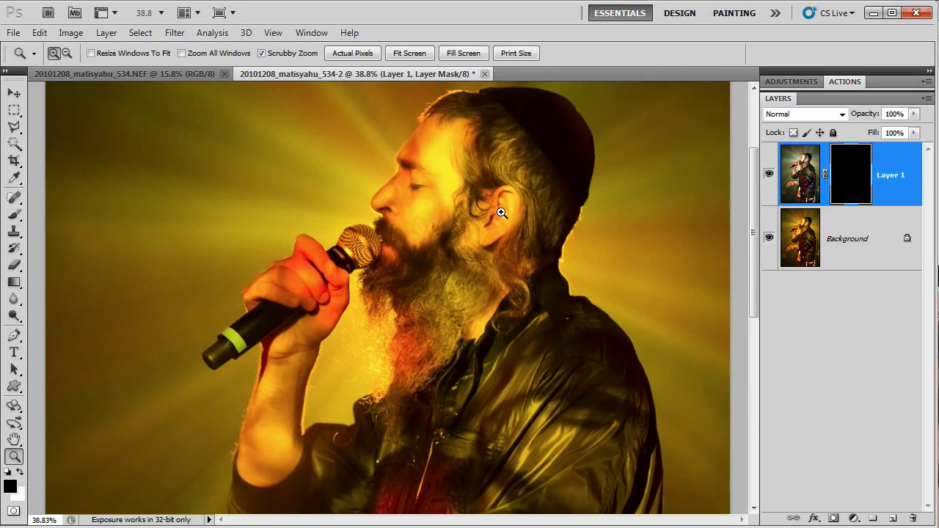
pyautogui.moveTo(509, 188); pyautogui.dragTo(500, 199)
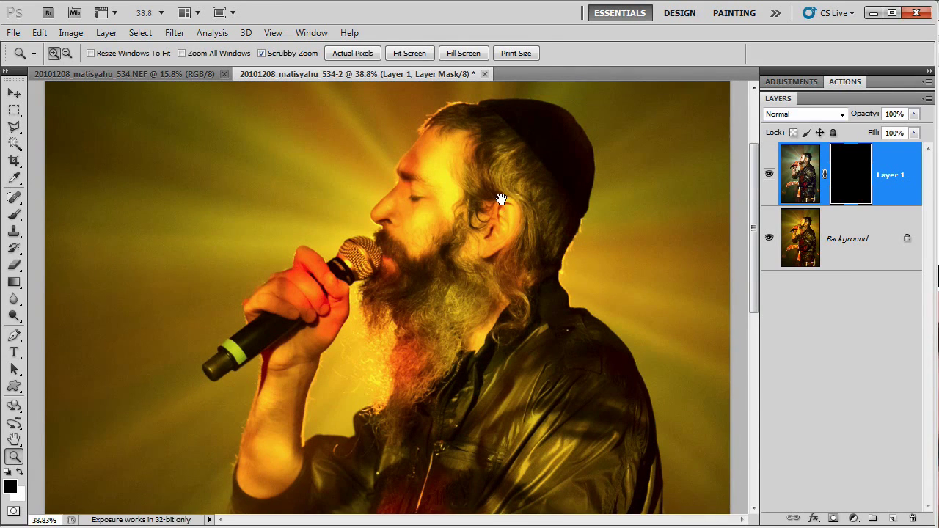
pyautogui.click(14, 215)
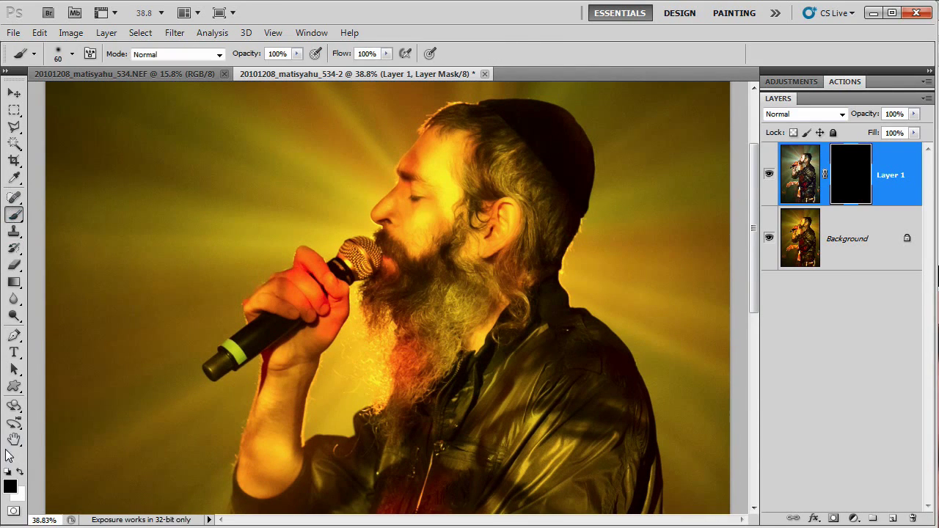
pyautogui.click(21, 473)
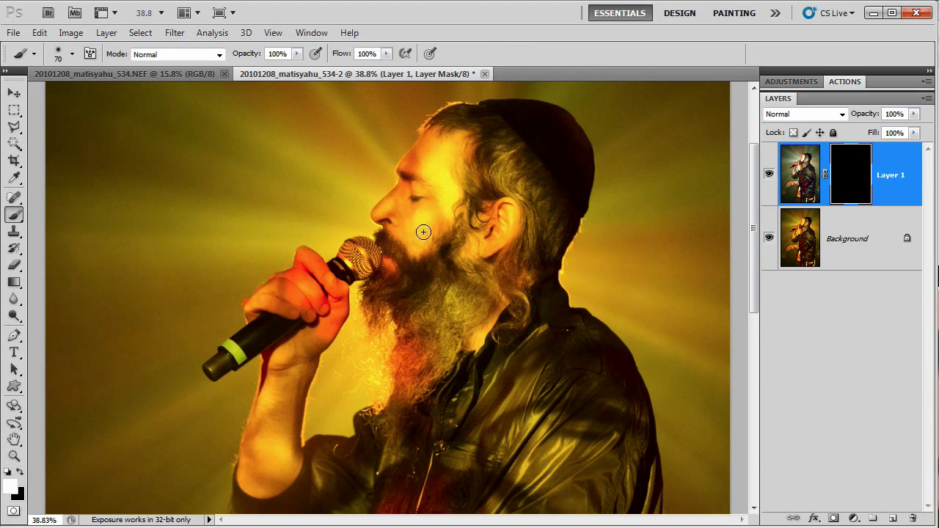
pyautogui.press(']')
pyautogui.press(']')
pyautogui.press(']')
pyautogui.press(']')
pyautogui.press(']')
pyautogui.press(']')
pyautogui.press(']')
pyautogui.press(']')
pyautogui.press(']')
pyautogui.press(']')
pyautogui.press(']')
pyautogui.press(']')
pyautogui.press(']')
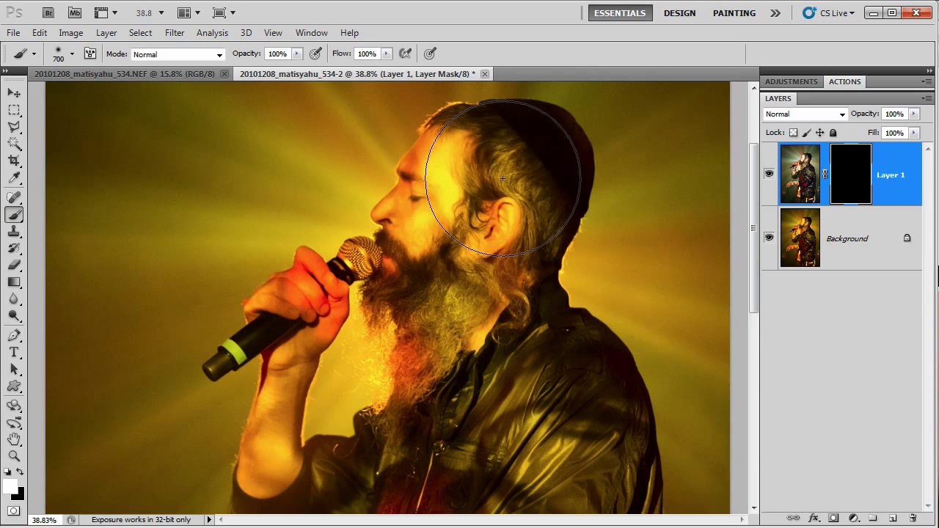
pyautogui.moveTo(506, 176)
pyautogui.mouseDown()
pyautogui.moveTo(462, 177)
pyautogui.moveTo(458, 217)
pyautogui.moveTo(503, 200)
pyautogui.moveTo(451, 226)
pyautogui.moveTo(483, 252)
pyautogui.moveTo(432, 315)
pyautogui.moveTo(476, 336)
pyautogui.moveTo(441, 277)
pyautogui.moveTo(490, 178)
pyautogui.moveTo(471, 227)
pyautogui.moveTo(473, 301)
pyautogui.mouseUp()
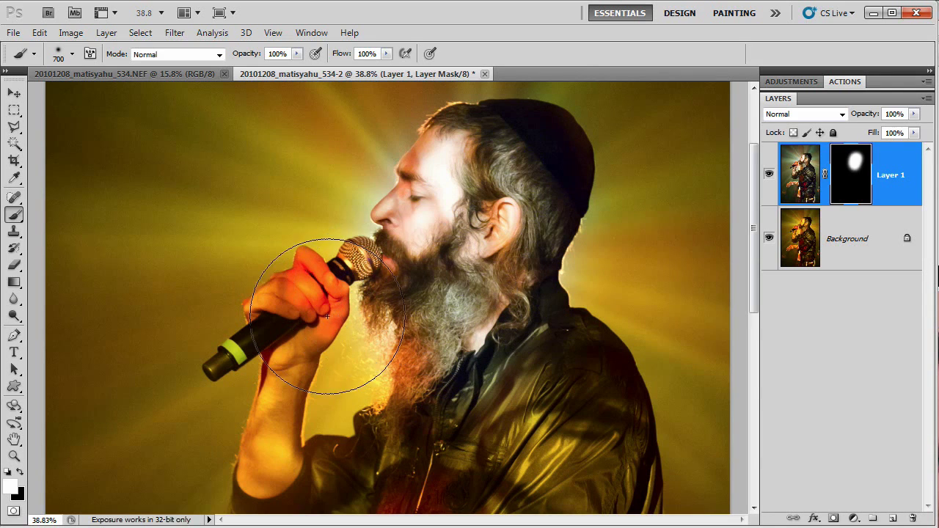
pyautogui.moveTo(328, 287)
pyautogui.mouseDown()
pyautogui.moveTo(308, 447)
pyautogui.moveTo(427, 449)
pyautogui.moveTo(472, 380)
pyautogui.moveTo(556, 372)
pyautogui.moveTo(546, 426)
pyautogui.moveTo(488, 408)
pyautogui.mouseUp()
# Step: Enlarge the brush to 1000 px and paint white on the mask to reveal the corrected colours on the jacket
pyautogui.moveTo(496, 266); pyautogui.dragTo(496, 183)
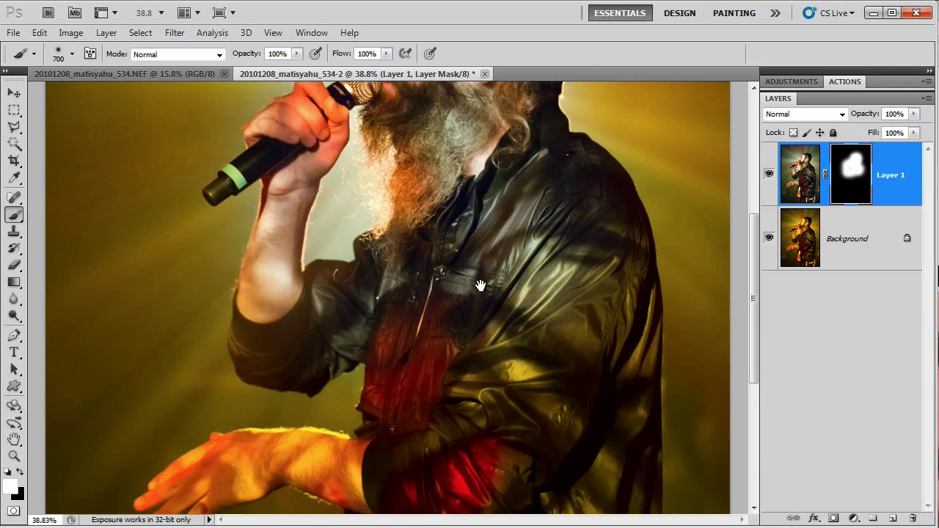
pyautogui.press(']')
pyautogui.press(']')
pyautogui.press(']')
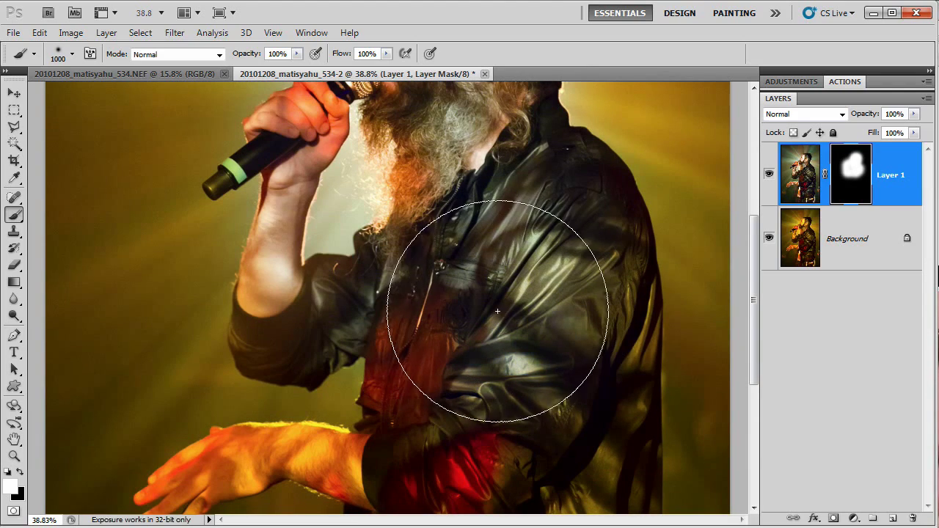
pyautogui.moveTo(443, 207); pyautogui.dragTo(444, 404)
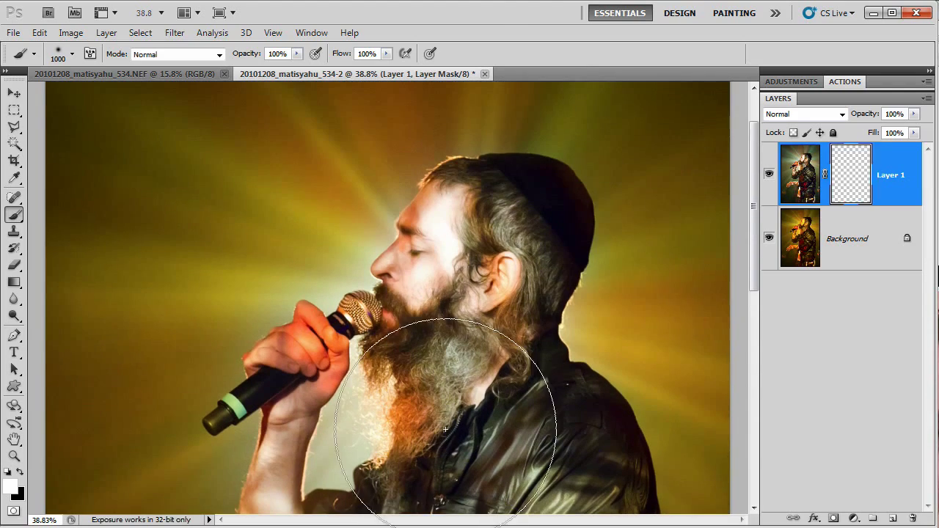
# Step: Restore the warm background between beard and arm with a smaller black mask brush, undoing the stroke that spills onto the beard
pyautogui.press('[')
pyautogui.press('[')
pyautogui.press('[')
pyautogui.press('[')
pyautogui.press('[')
pyautogui.press('[')
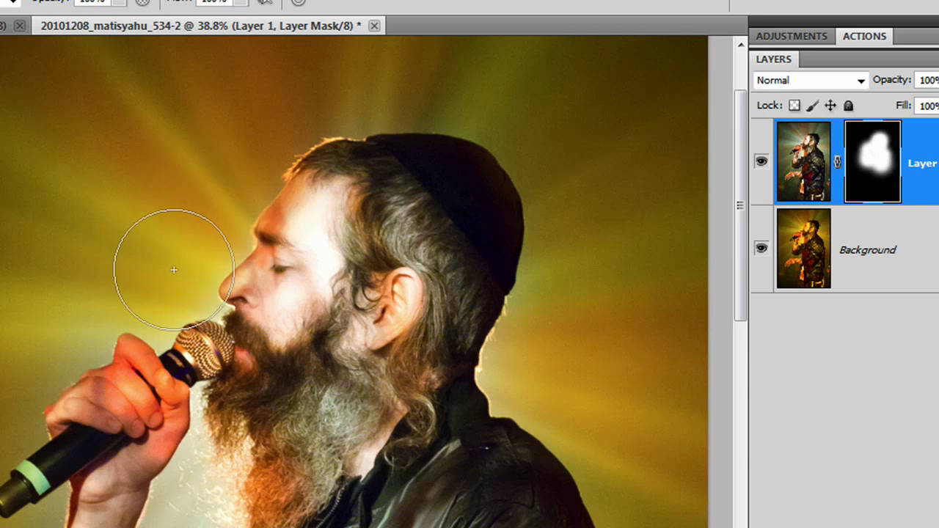
pyautogui.moveTo(251, 487)
pyautogui.mouseDown()
pyautogui.moveTo(212, 487)
pyautogui.moveTo(182, 527)
pyautogui.moveTo(210, 504)
pyautogui.mouseUp()
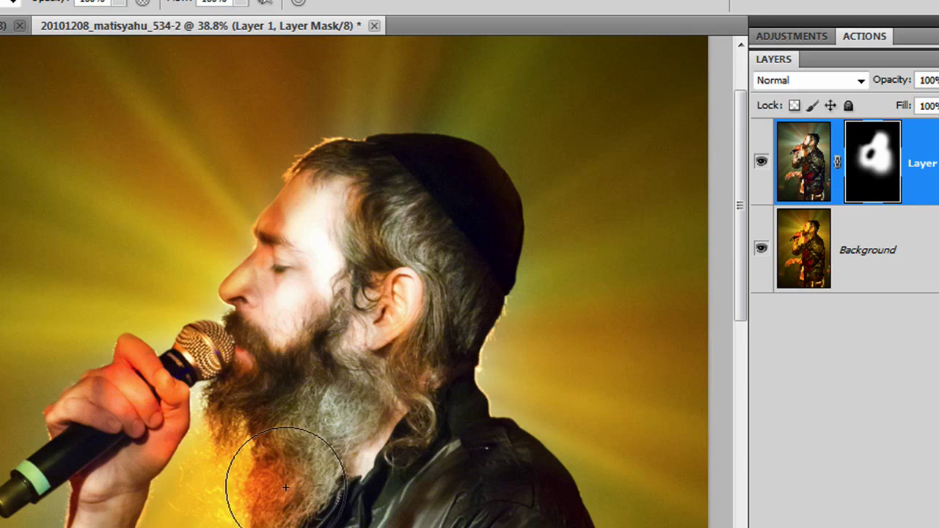
pyautogui.hotkey('ctrl', 'z')
pyautogui.hotkey('ctrl', 'z')
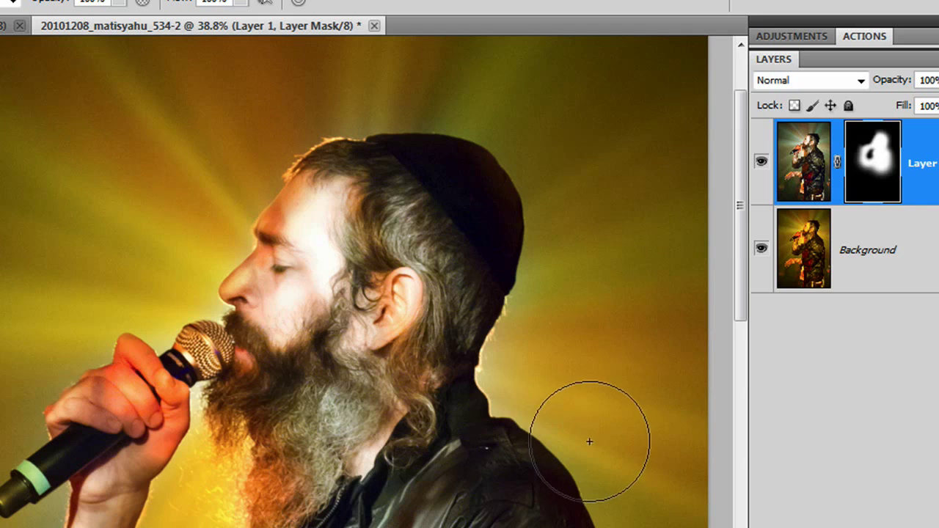
# Step: Tidy the mask with a black 200 px brush along the head, neck and raised arm to restore the warm background
pyautogui.press('[')
pyautogui.press('[')
pyautogui.press('[')
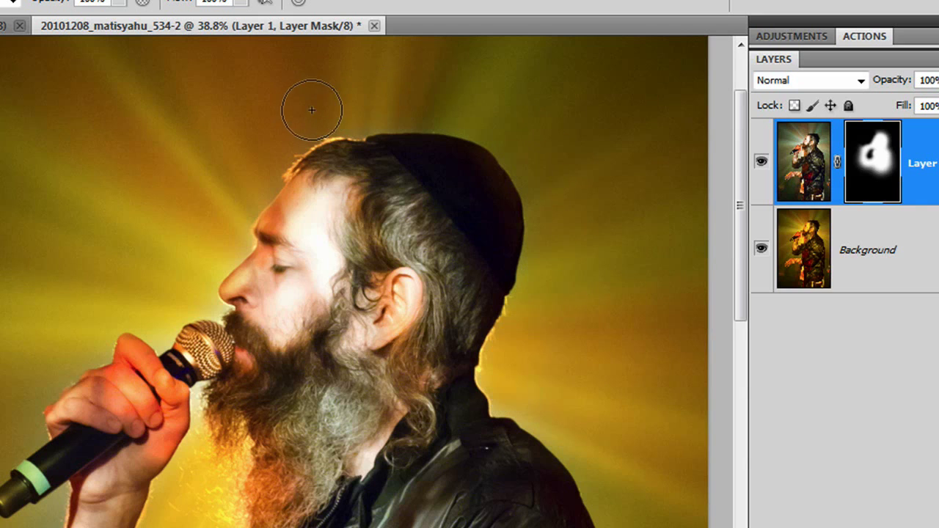
pyautogui.moveTo(469, 480); pyautogui.dragTo(482, 203)
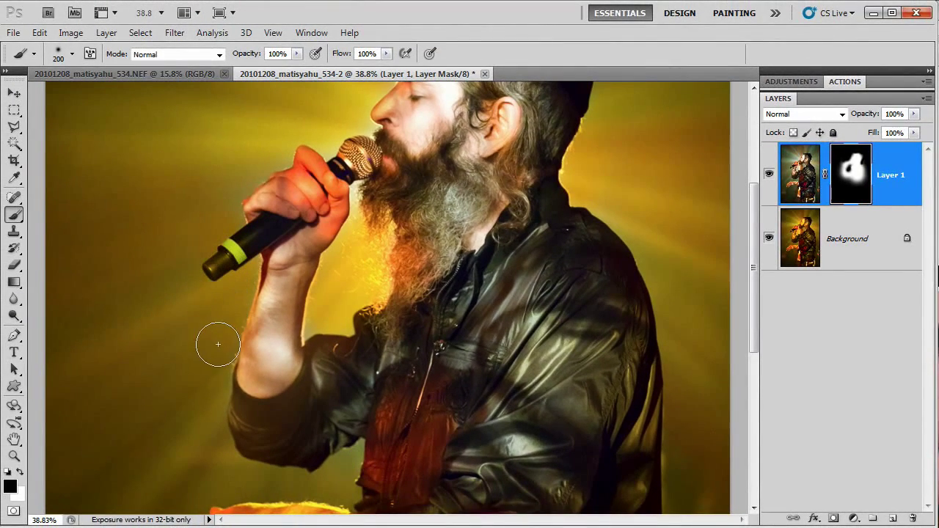
pyautogui.moveTo(361, 461); pyautogui.dragTo(373, 373)
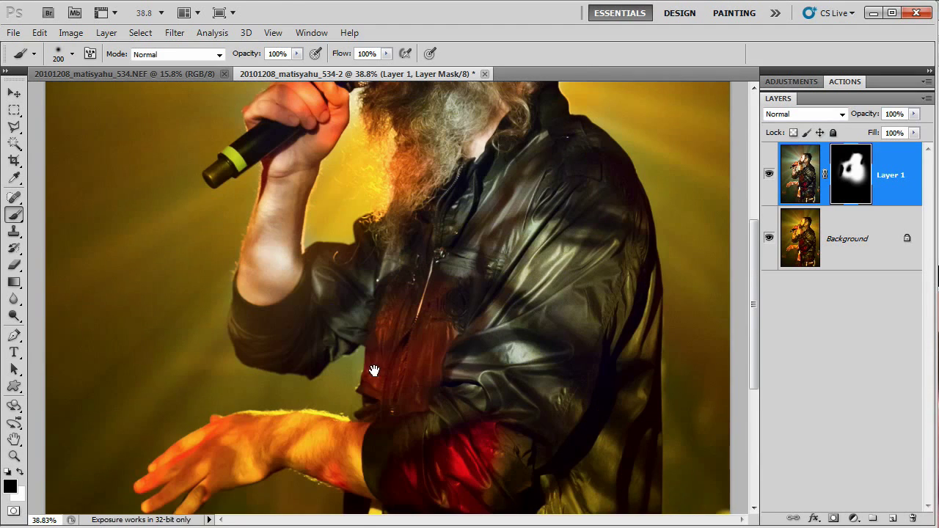
pyautogui.moveTo(600, 405)
pyautogui.mouseDown()
pyautogui.moveTo(587, 367)
pyautogui.moveTo(531, 326)
pyautogui.mouseUp()
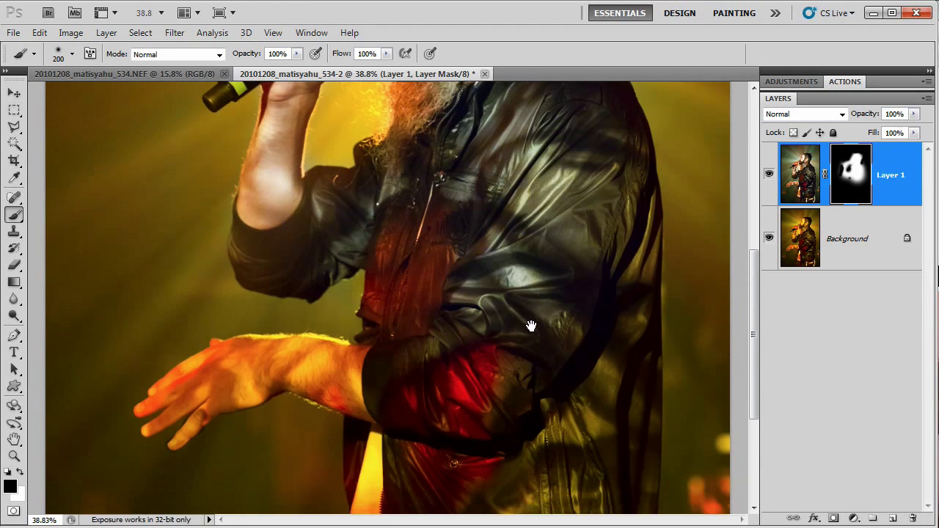
# Step: Fit the image to the screen and run the White Keyline action from the Gavtrain Borders set to frame it
pyautogui.doubleClick(14, 440)
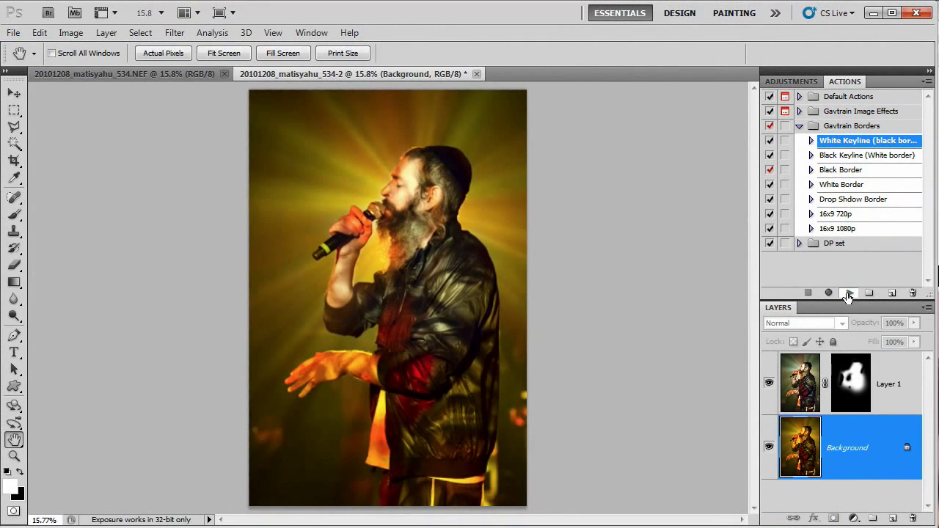
pyautogui.click(849, 293)
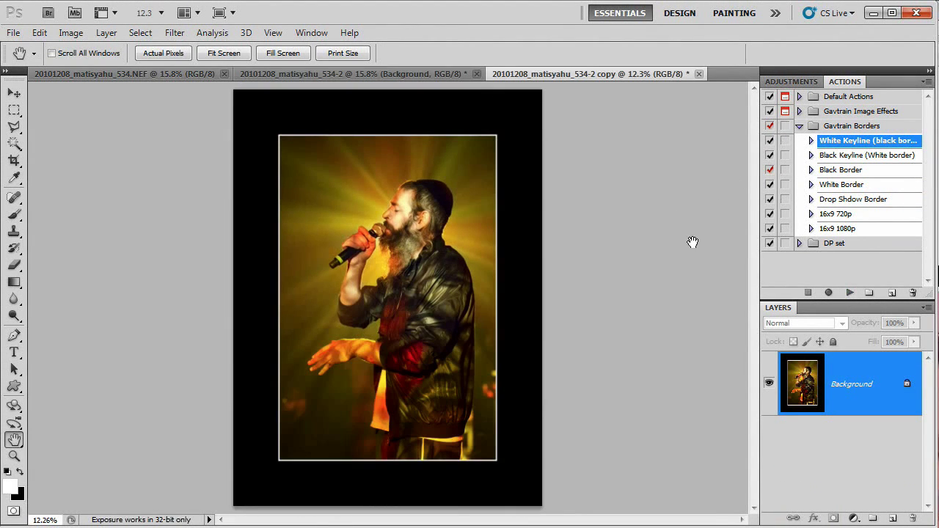
pyautogui.click(806, 81)
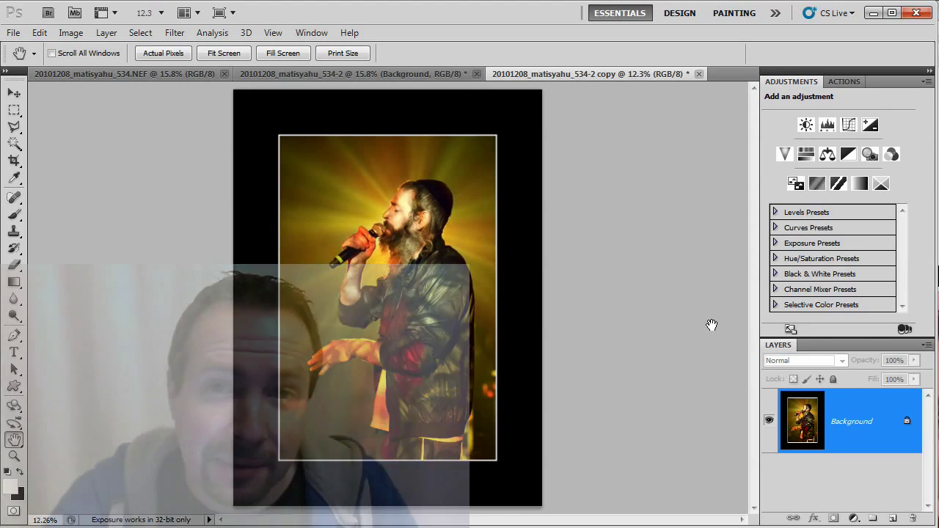